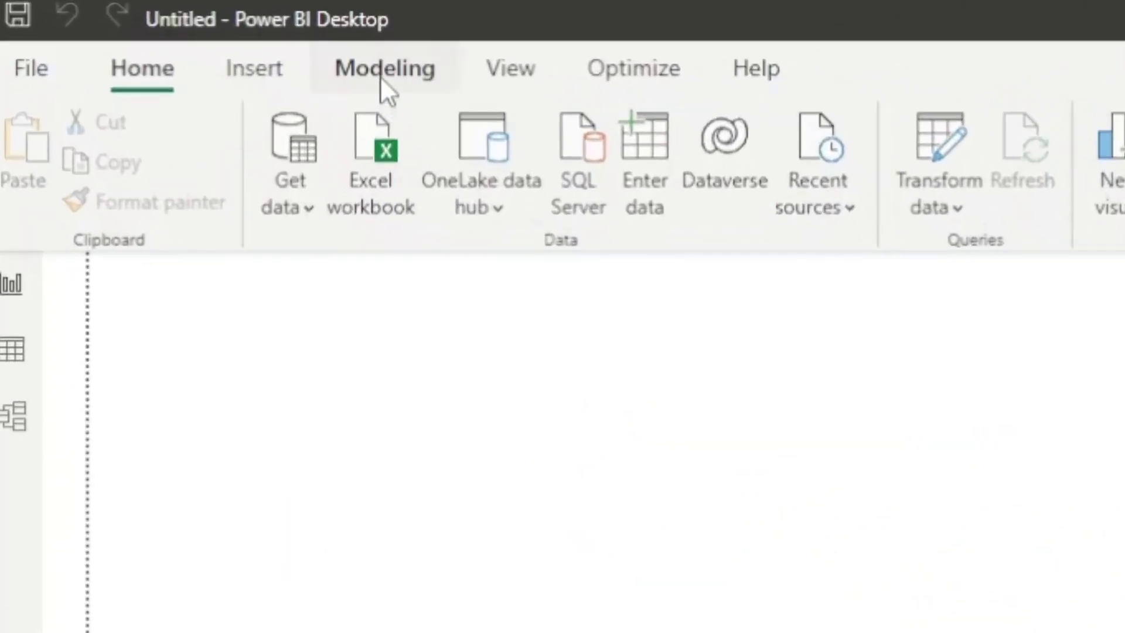
- Create a new calculated table and select its default name 'Table' in the formula bar
click(380, 75)
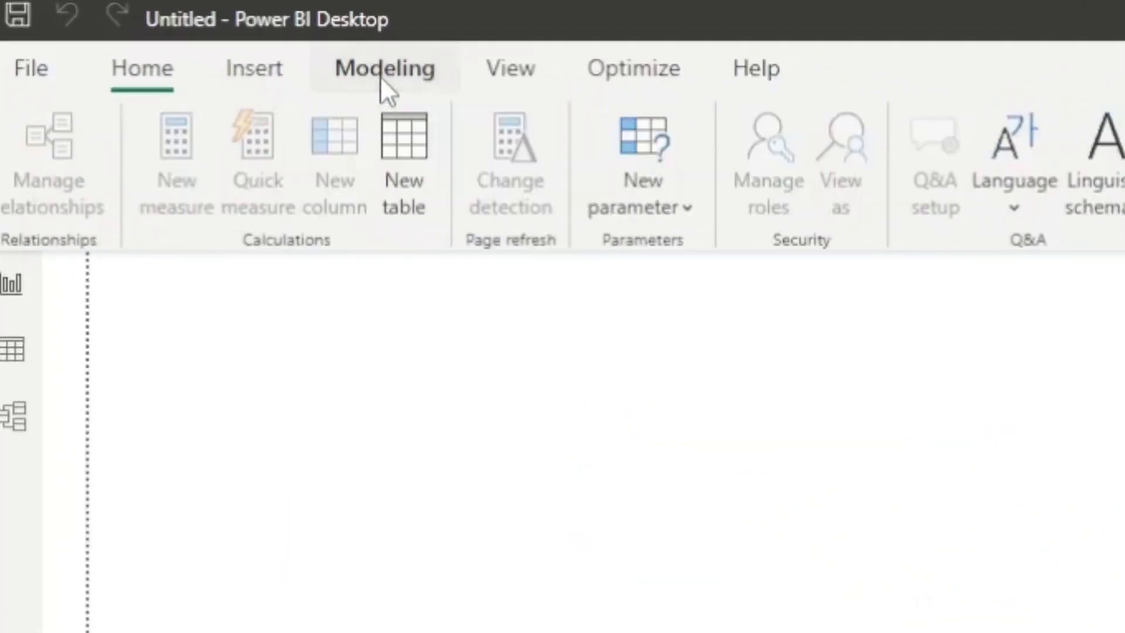
click(409, 167)
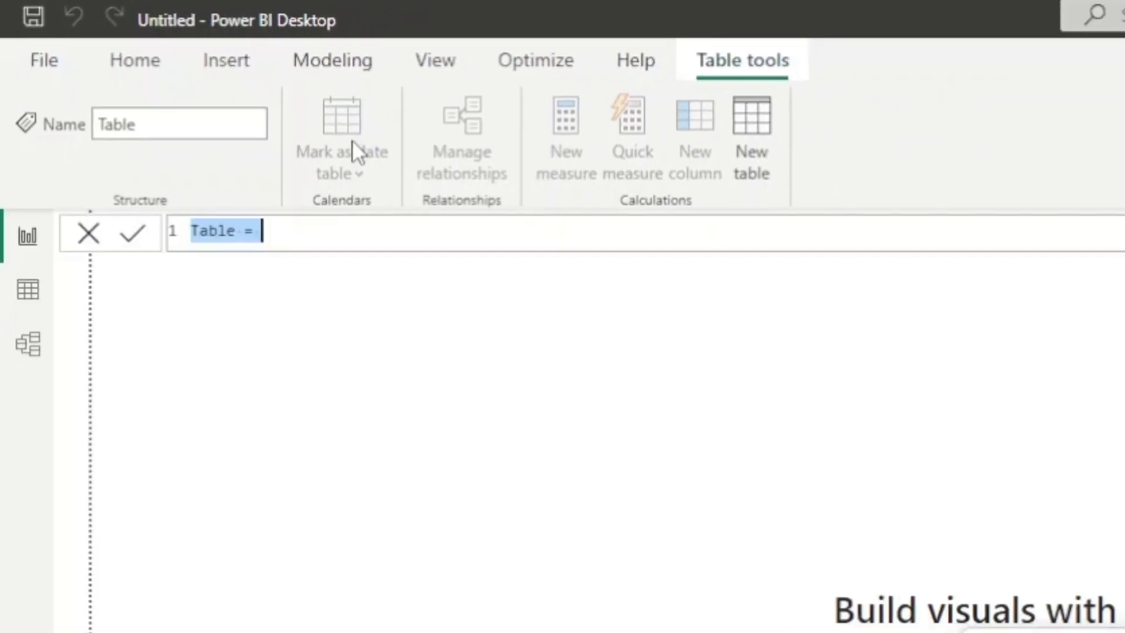
click(251, 235)
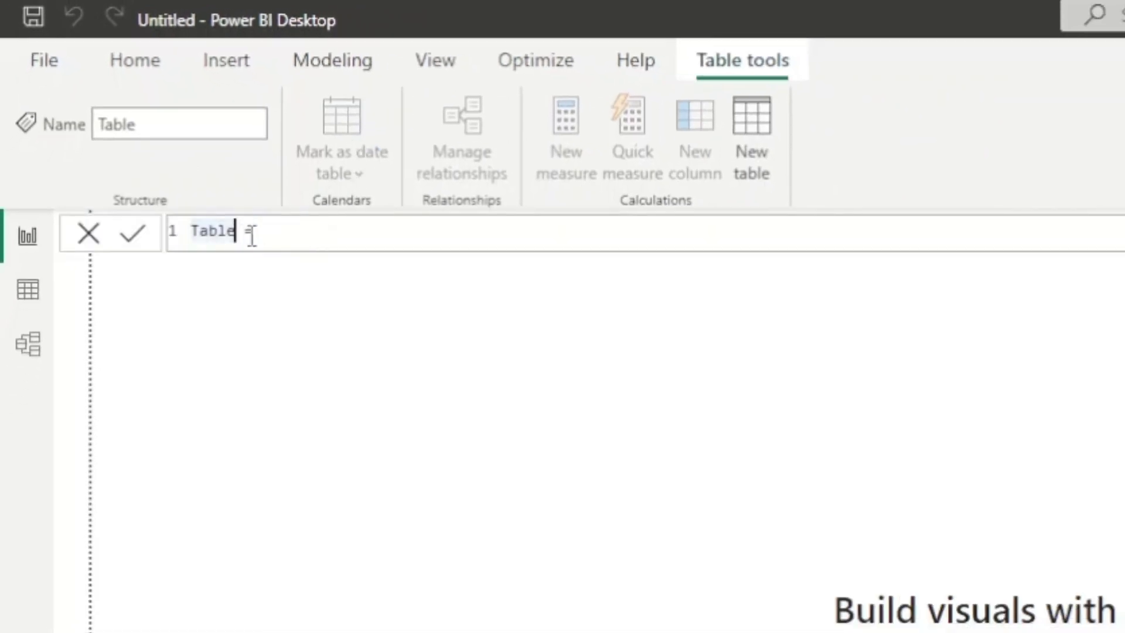
drag(236, 234, 195, 234)
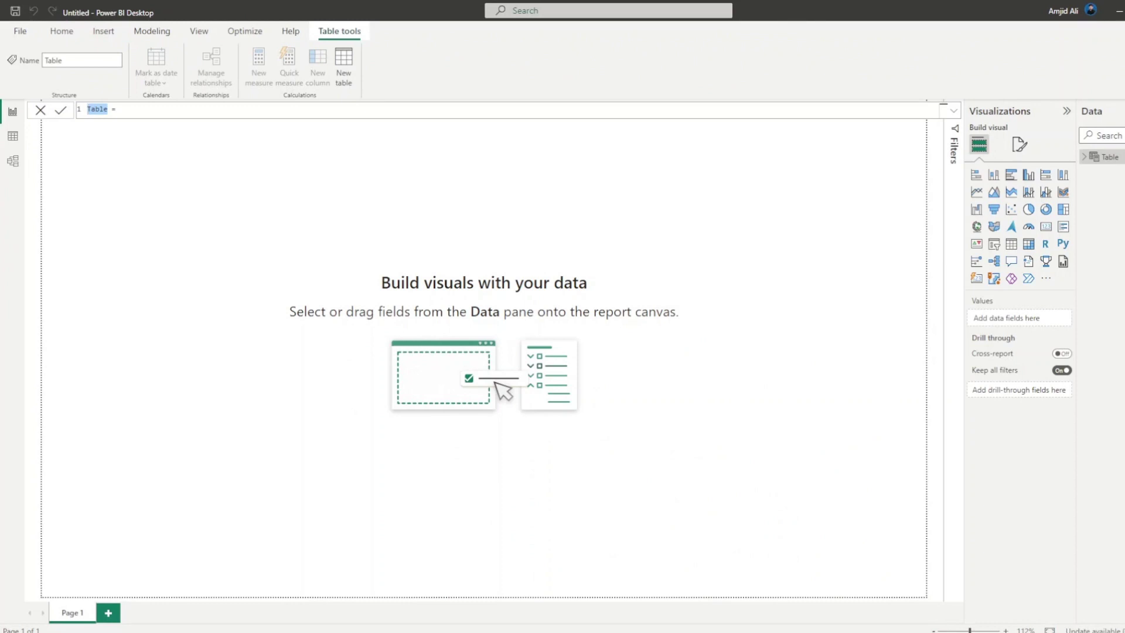
- Select the sentence listing all the emirate names in the notes, then return to Power BI
key(alt+Tab)
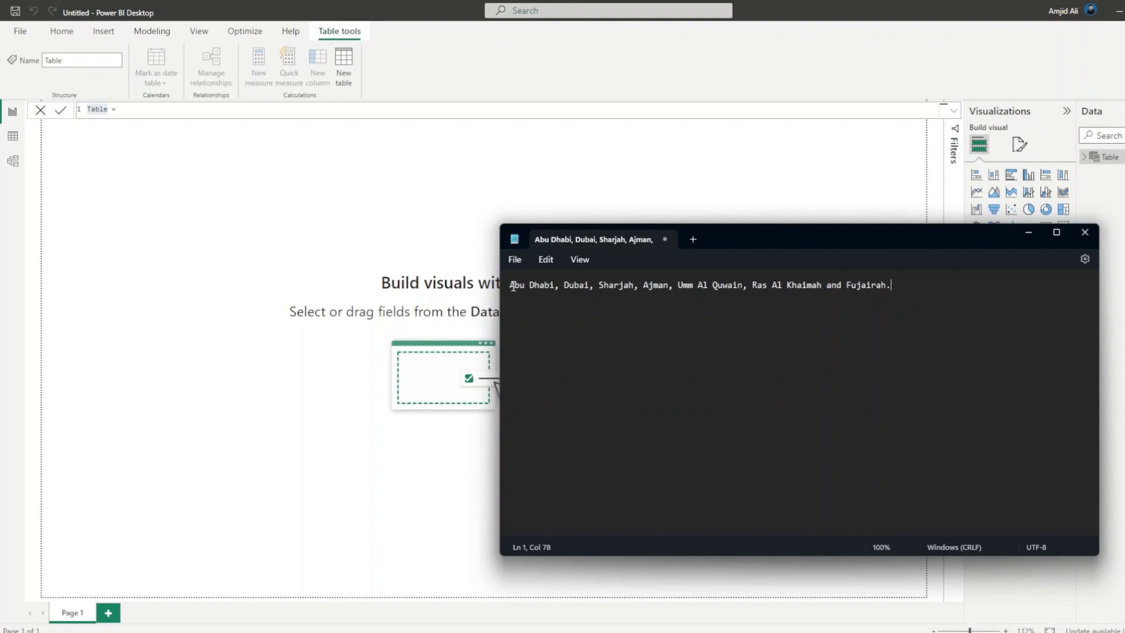
drag(514, 285, 897, 288)
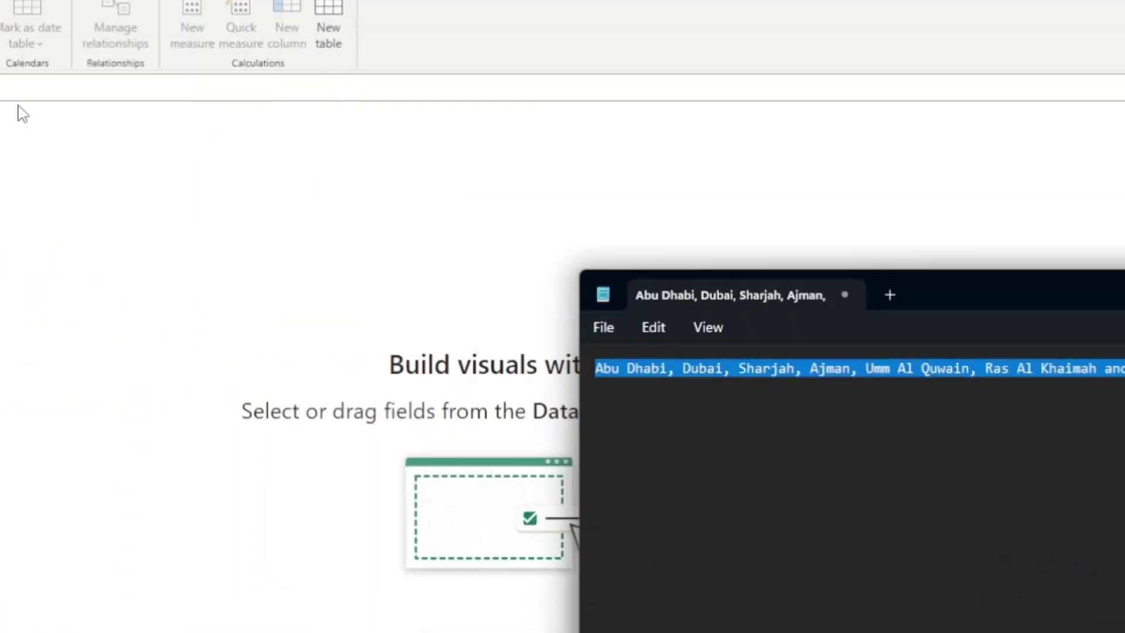
key(alt+Tab)
- Rename the table and start a DATATABLE formula whose first column is named "EMIRATES"
double_click(155, 165)
text(u)
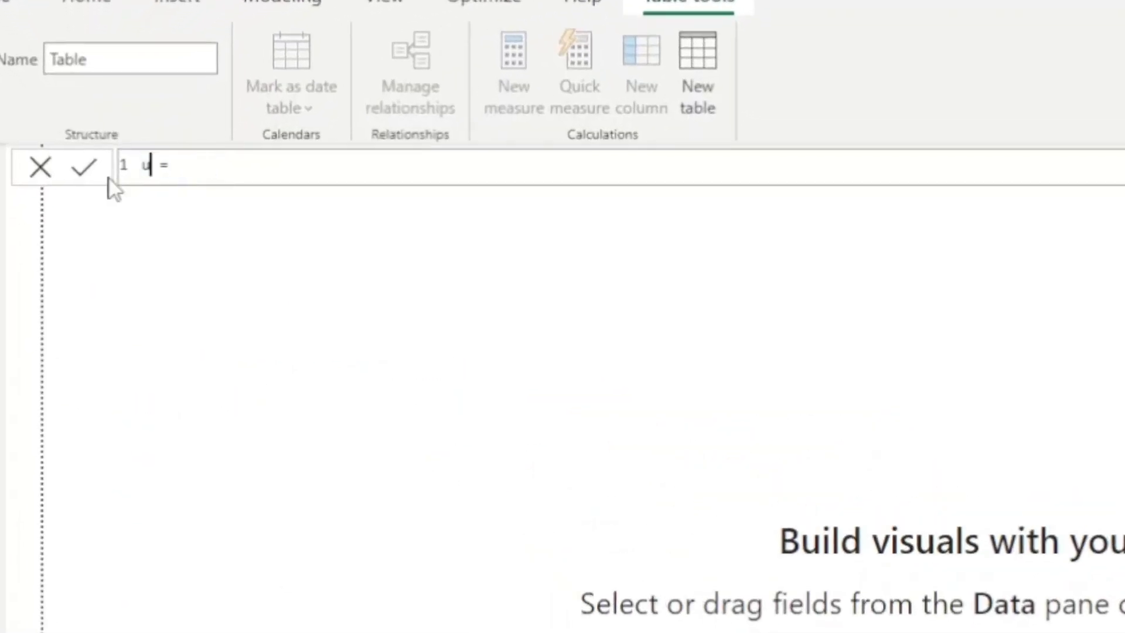
text(AE_STATES)
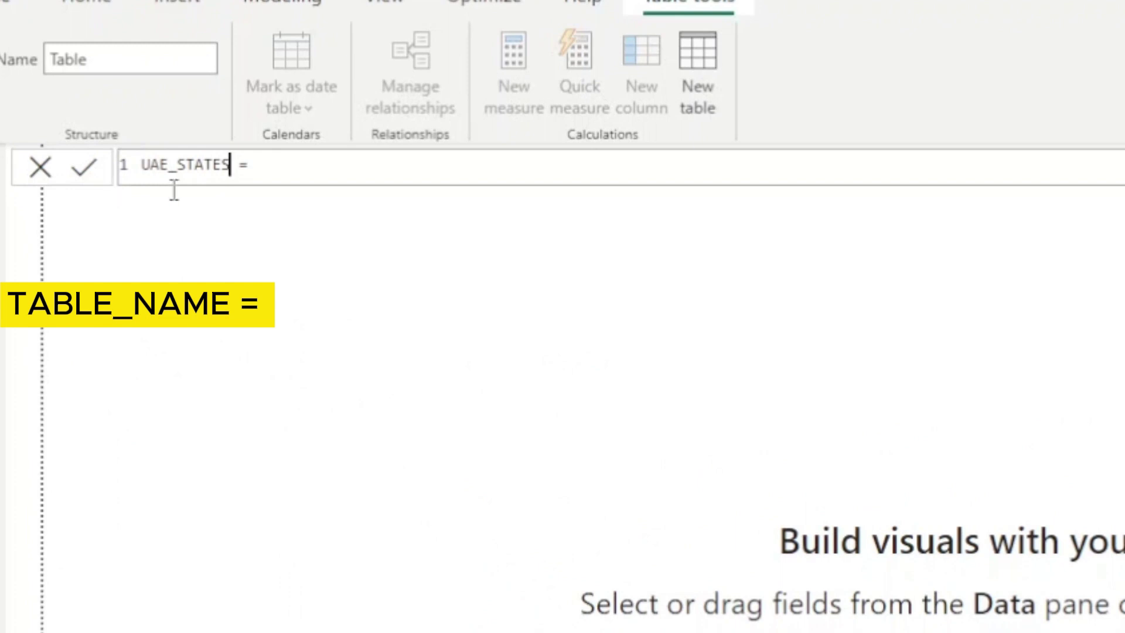
click(356, 173)
text(DATA)
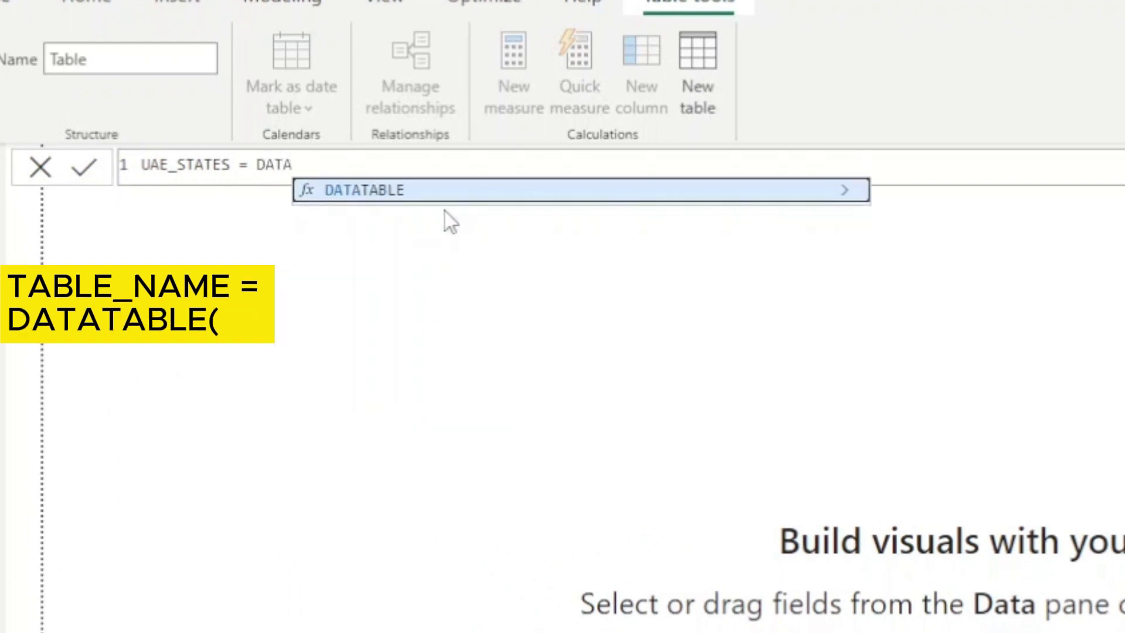
key(Tab)
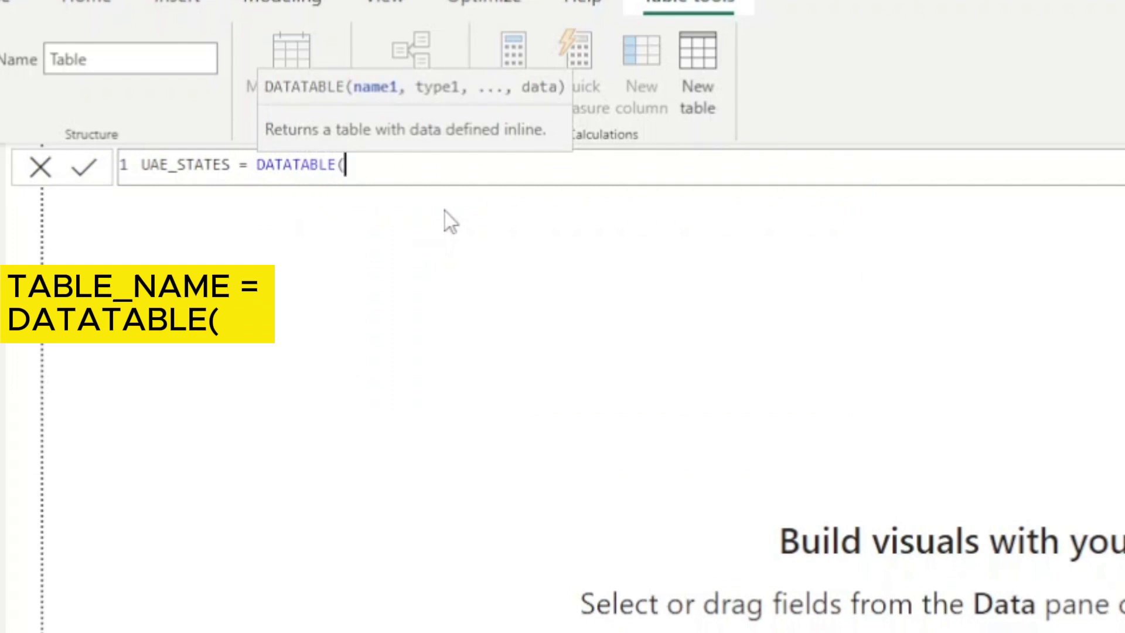
text("CITY)
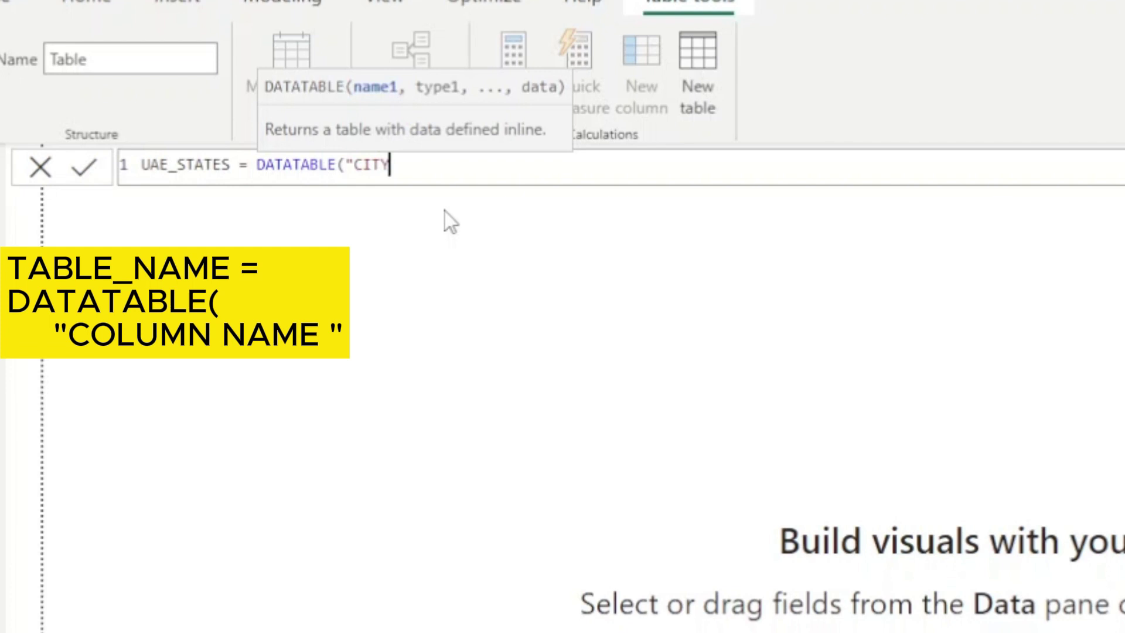
key(BackSpace)
key(BackSpace)
key(BackSpace)
key(BackSpace)
text(EMIRATES)
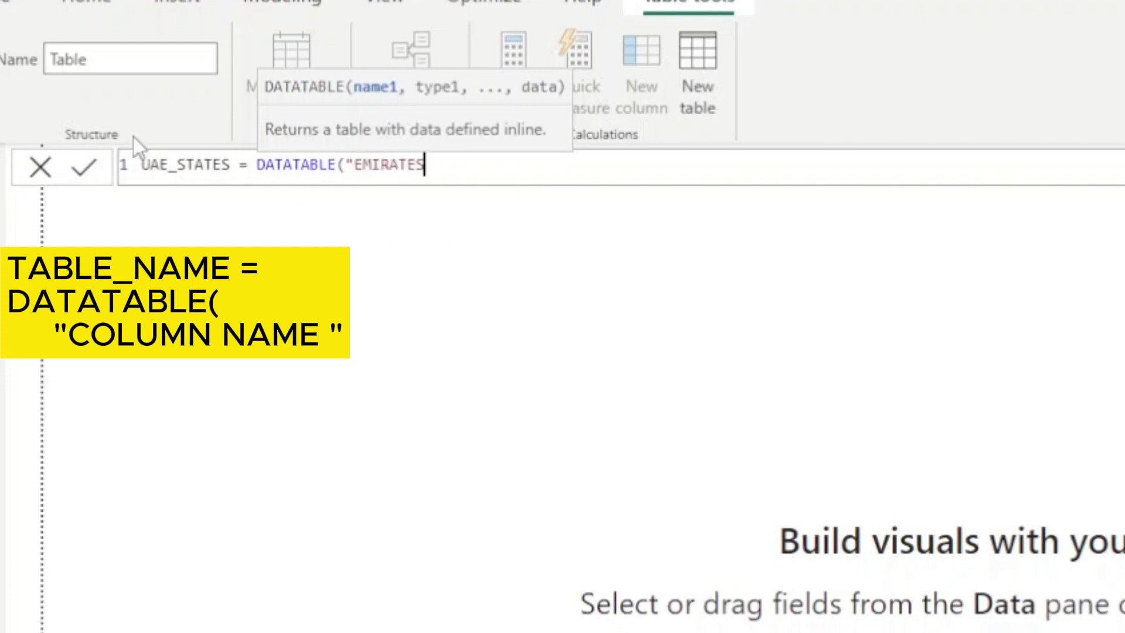
- Correct the table name to UAE_EMIRATES and give the EMIRATES column the STRING type
drag(177, 165, 231, 166)
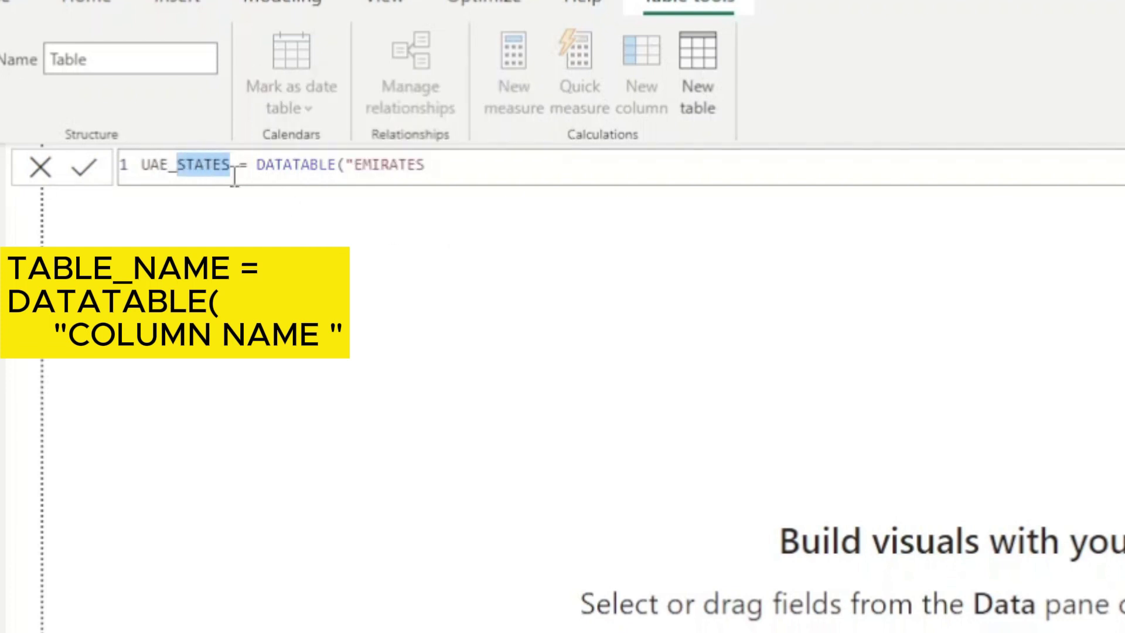
text(EMIRATES)
click(476, 166)
text(",)
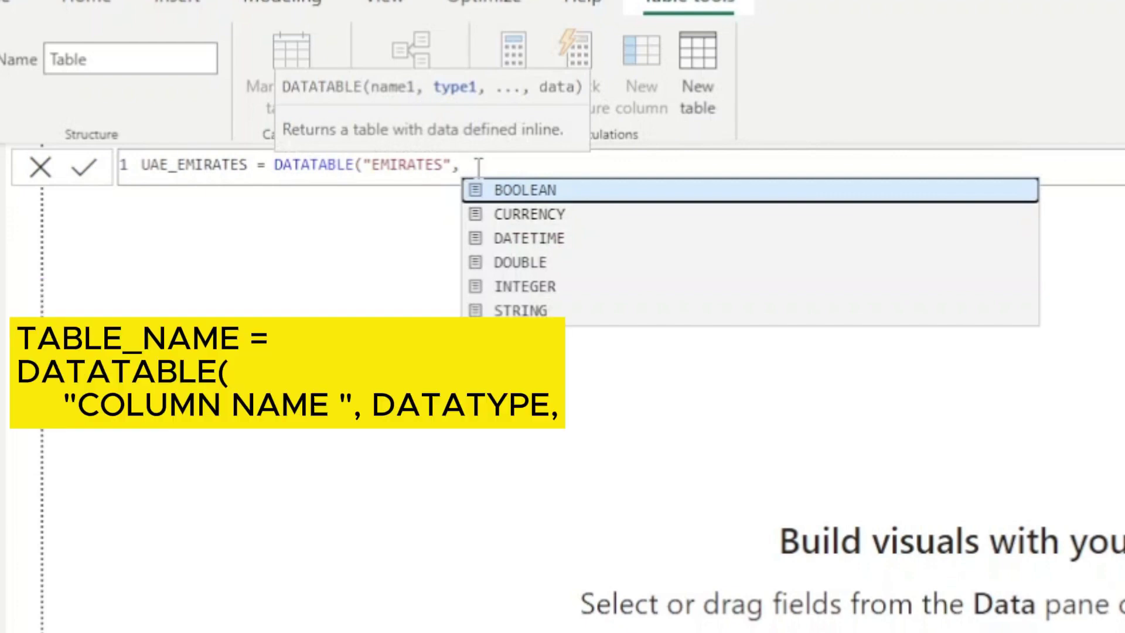
key(Down)
key(Down)
key(Down)
key(Down)
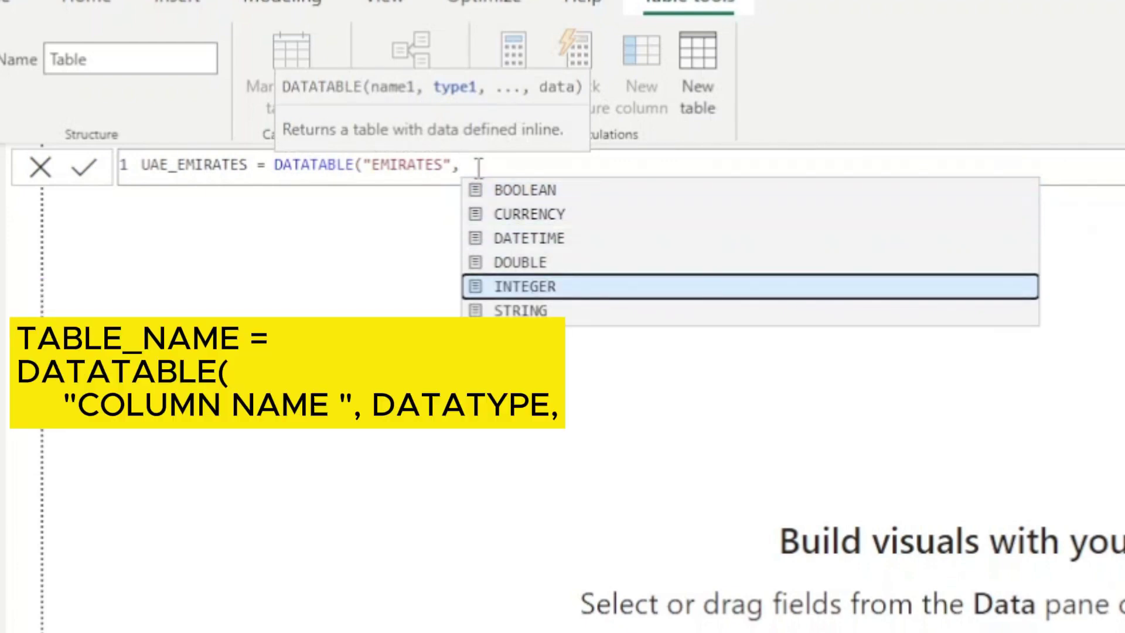
key(Down)
key(Tab)
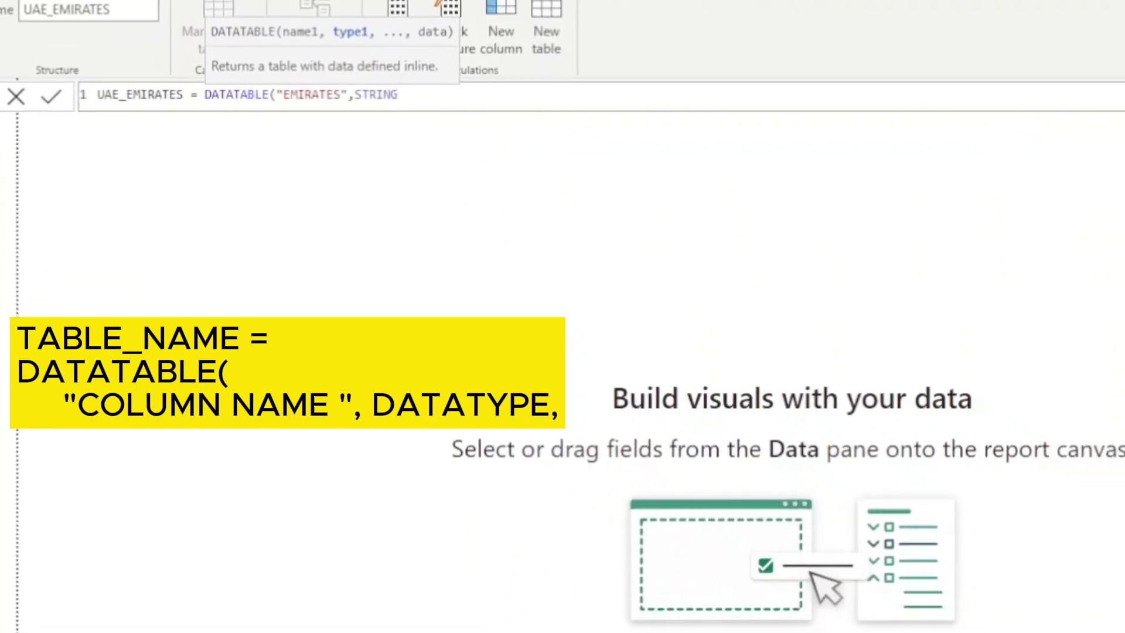
- Enter "SHARJAH" as the first data row and close the DATATABLE formula
key(alt+Tab)
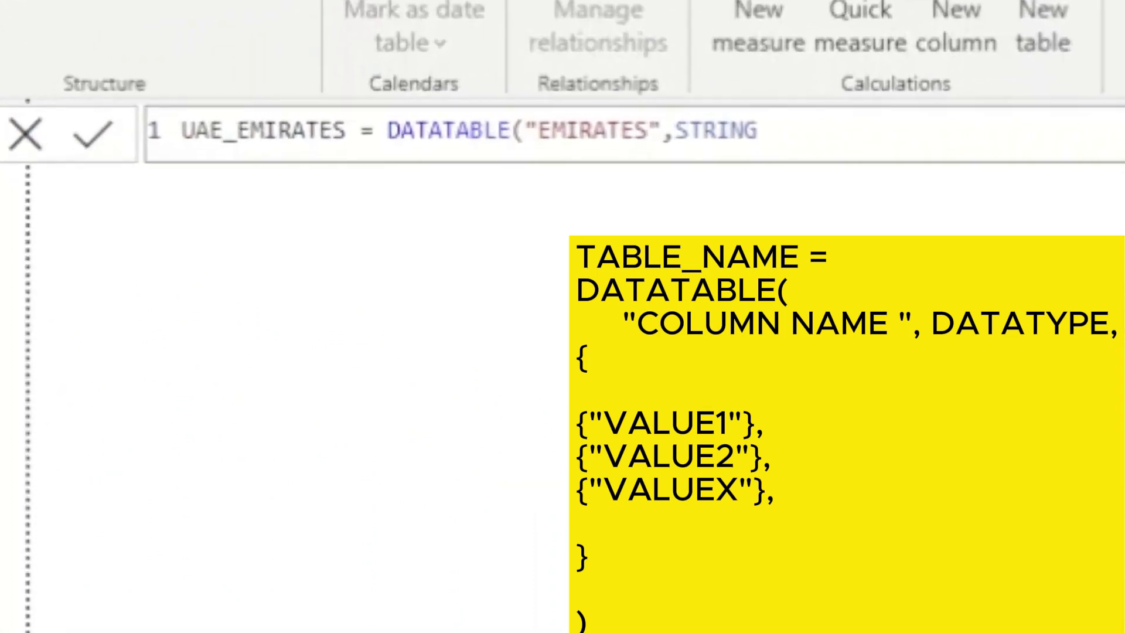
text(,)
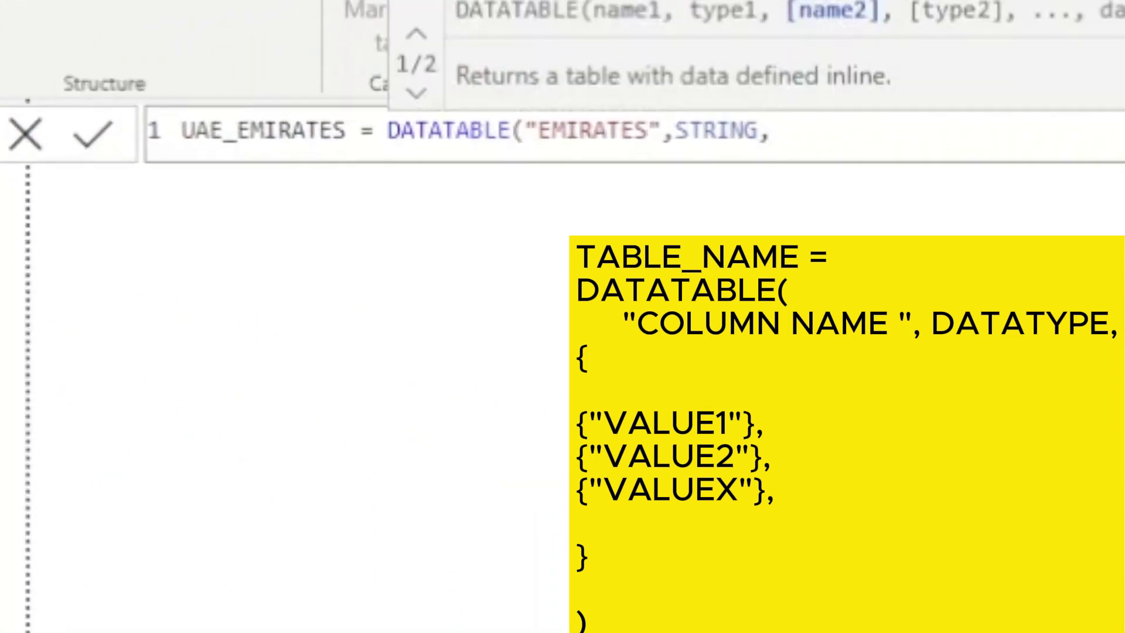
text({)
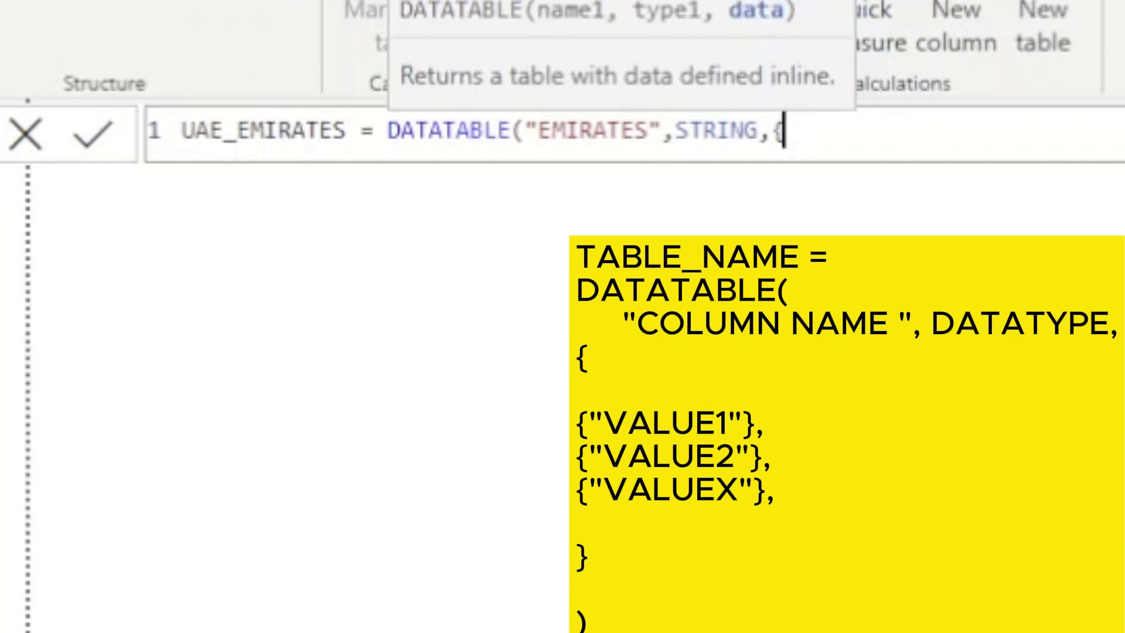
text( {)
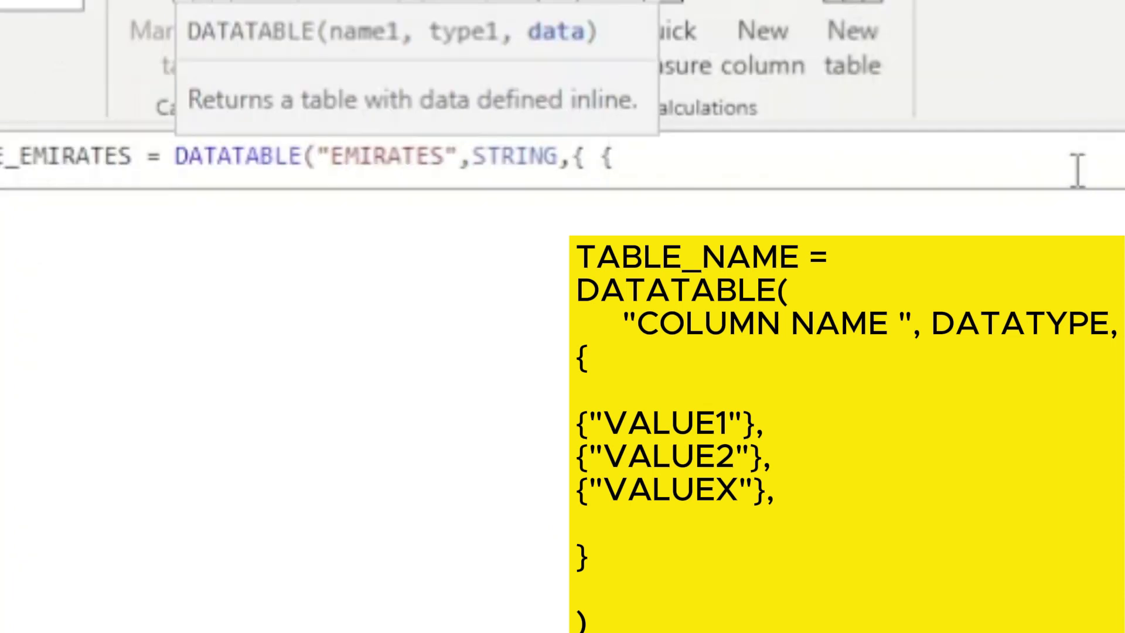
text(SHARJAH)
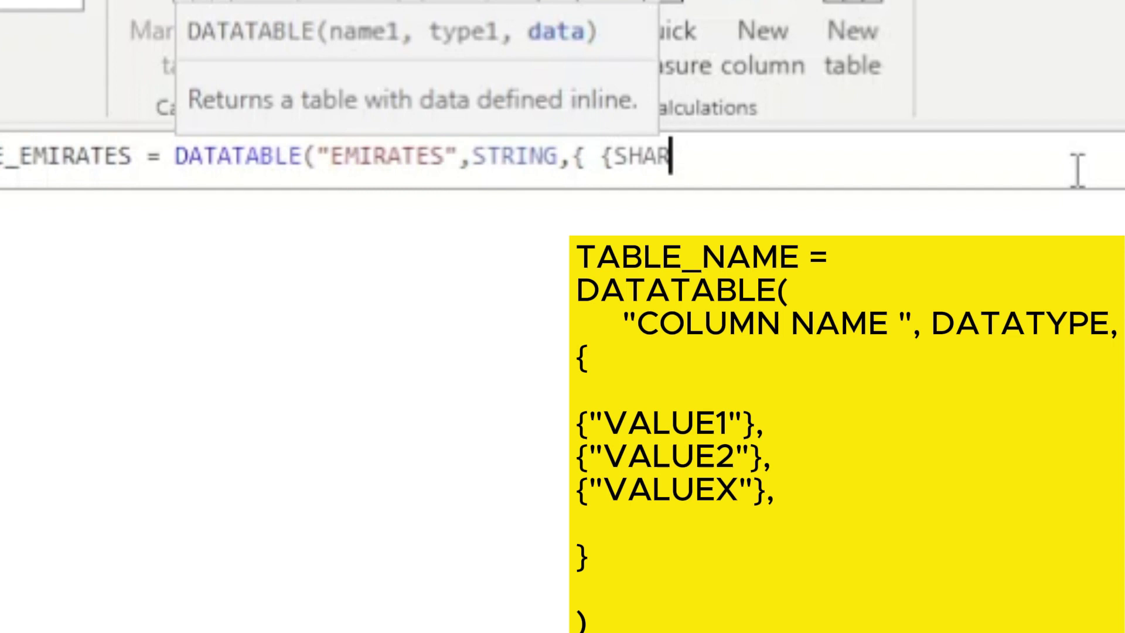
key(BackSpace)
key(BackSpace)
key(BackSpace)
key(BackSpace)
key(BackSpace)
key(BackSpace)
key(BackSpace)
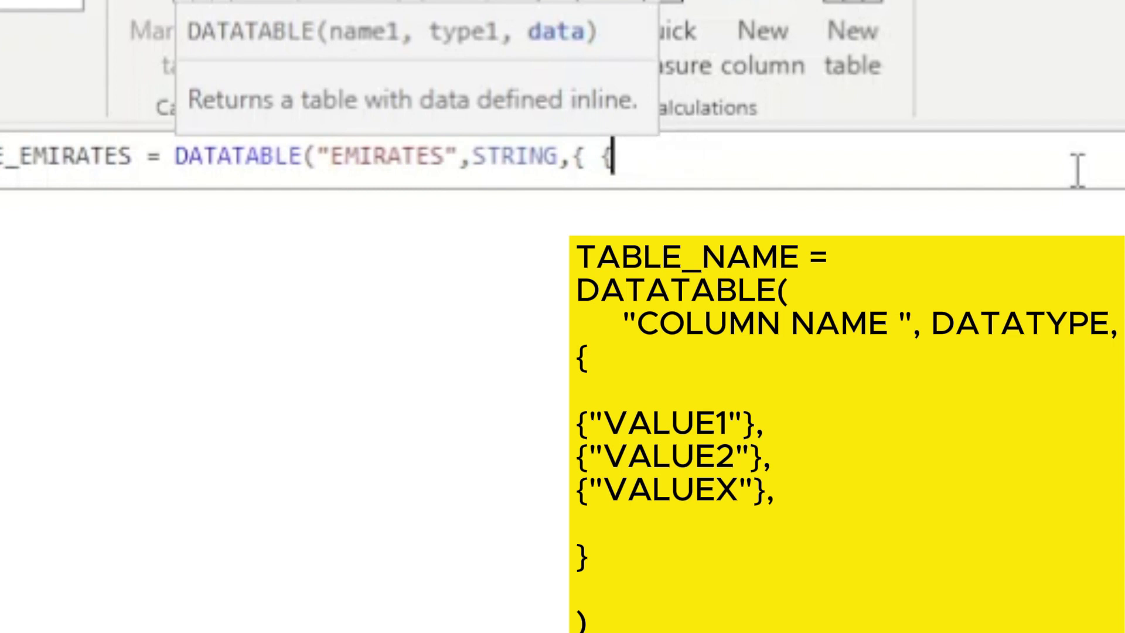
text("SHAP)
key(BackSpace)
key(BackSpace)
key(BackSpace)
text(HA)
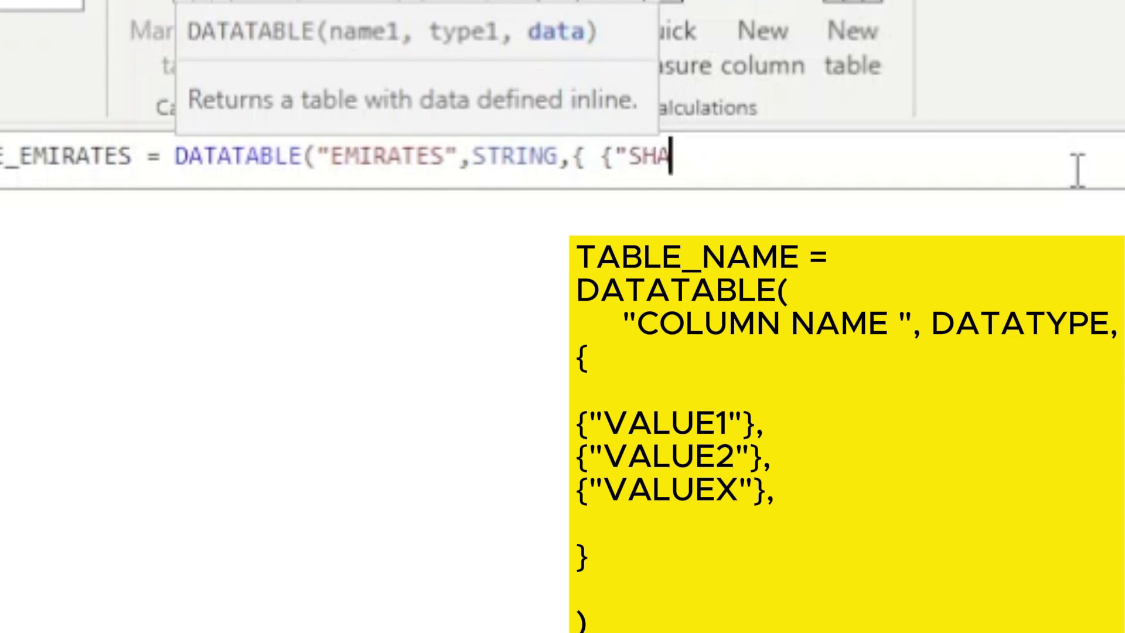
text(RJAH")
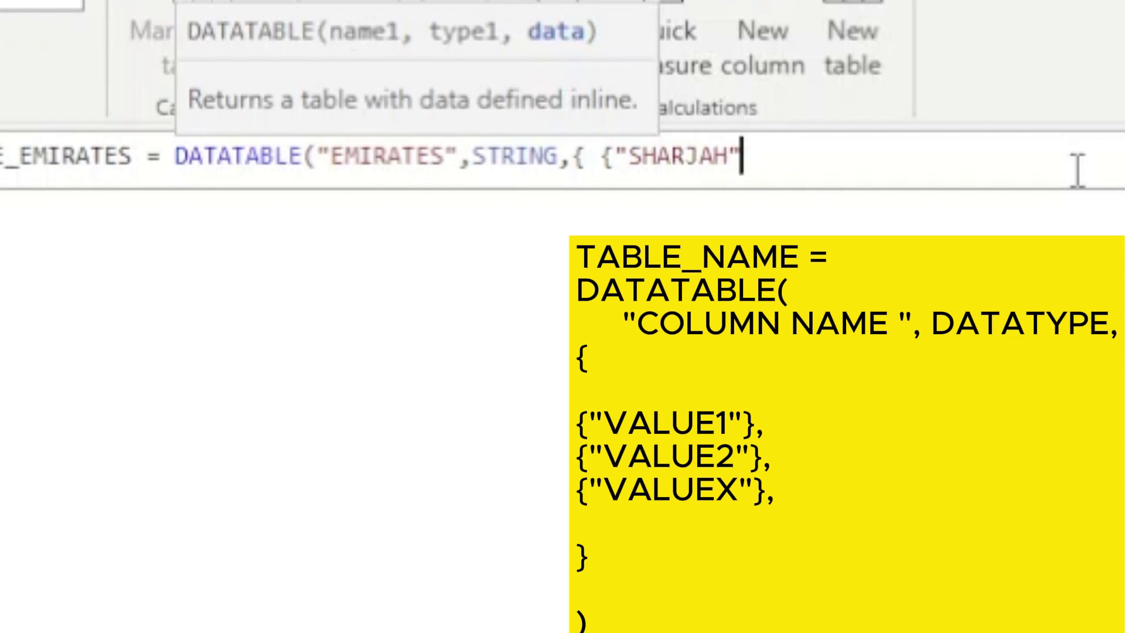
text( })
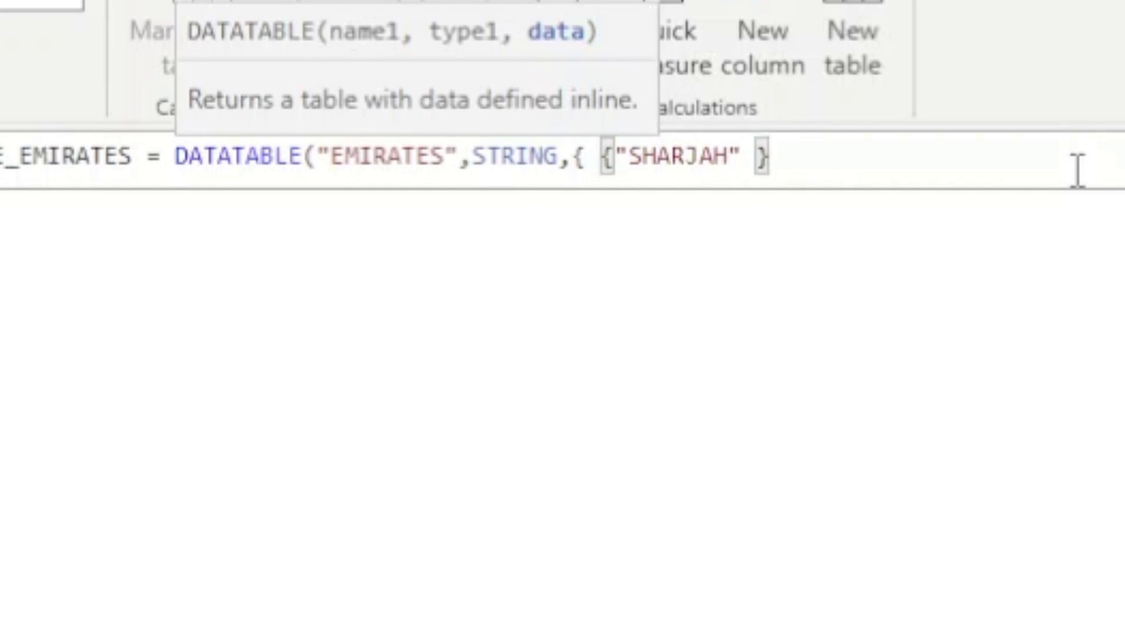
text( })
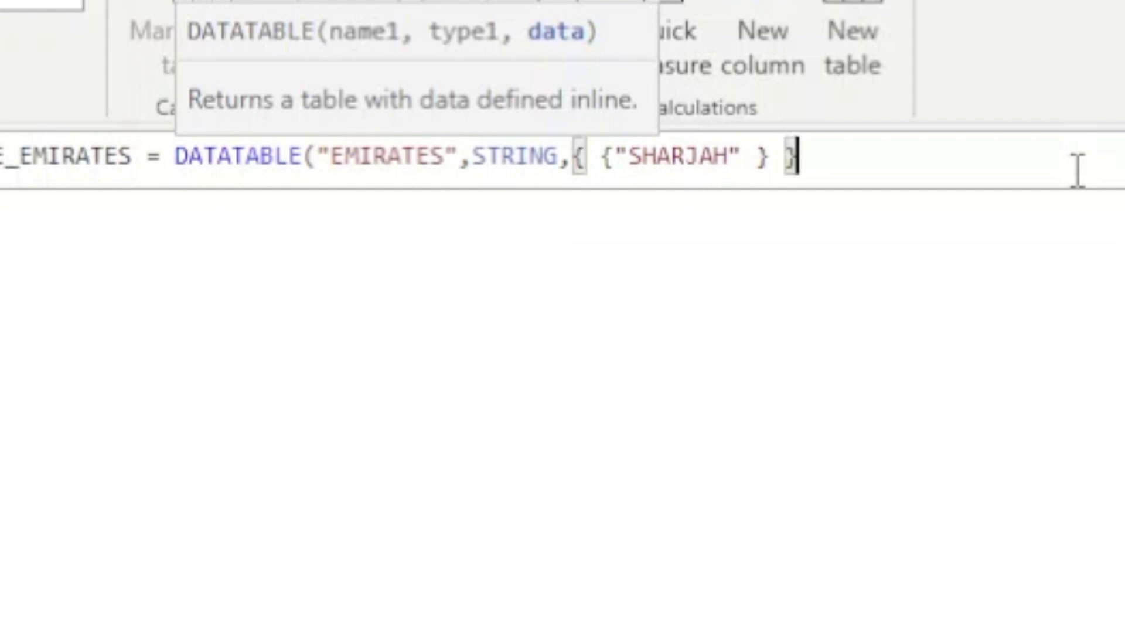
text())
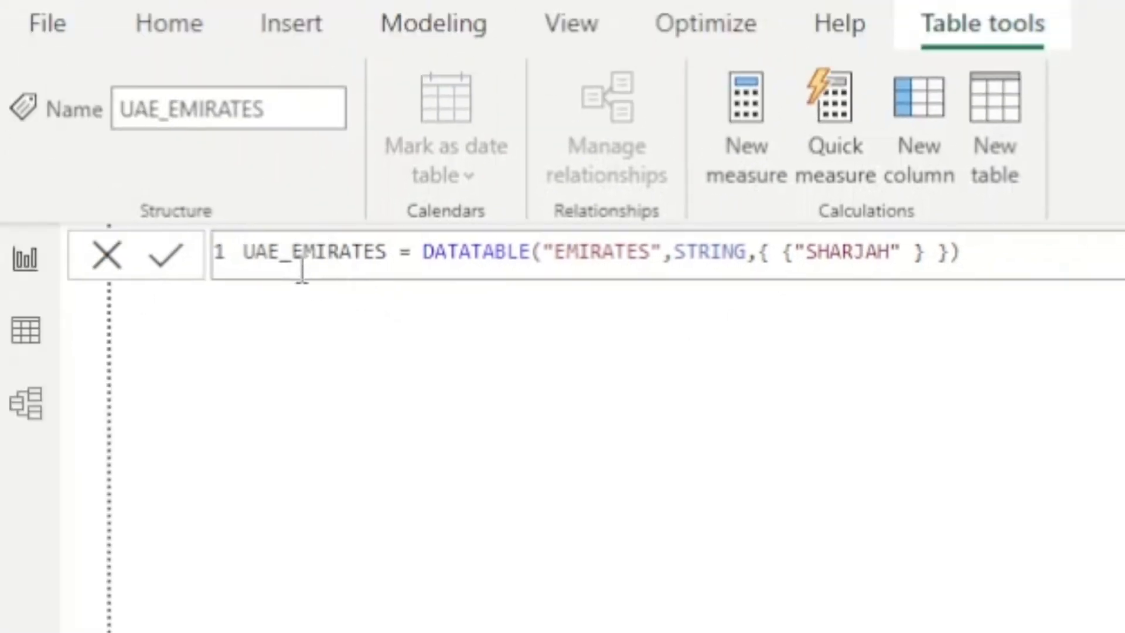
- Check the new table's rows, then place the UAE_EMIRATES EMIRATES field on the report canvas as a visual
click(36, 340)
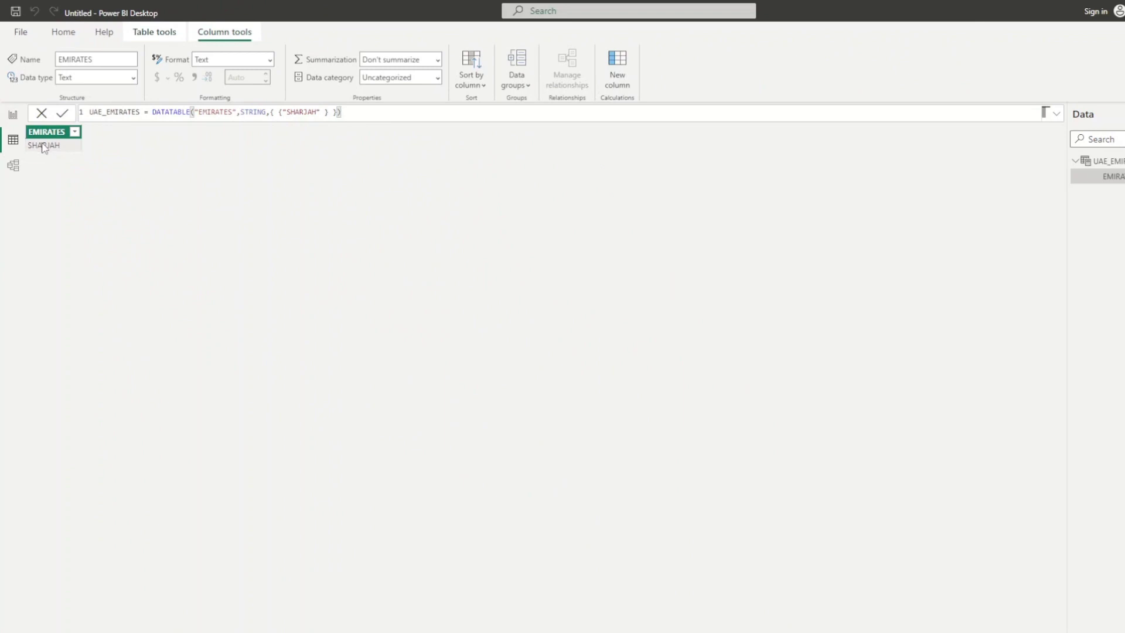
click(13, 114)
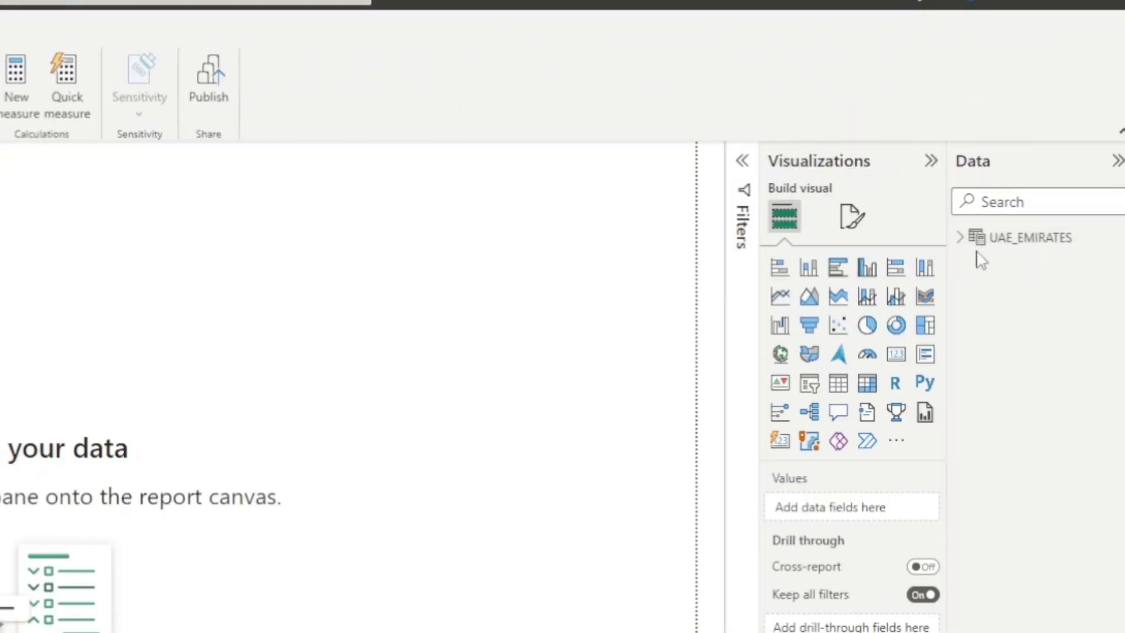
click(960, 238)
drag(1024, 274, 311, 334)
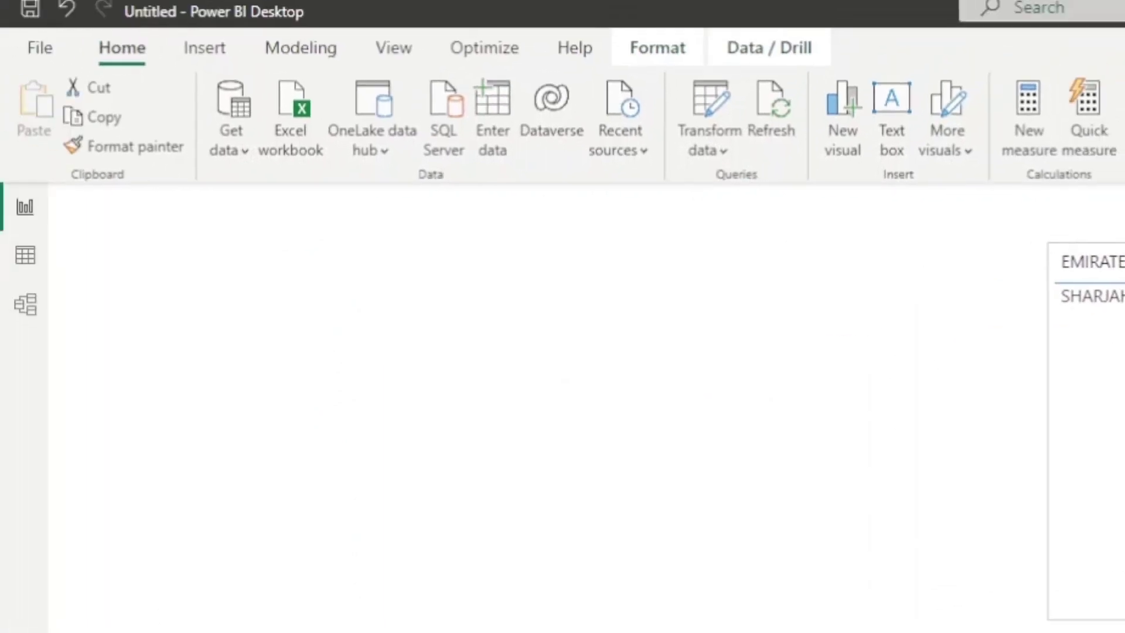
- Add "DUBAI" and "ABU DHABI" rows after SHARJAH in the DATATABLE formula and commit it
click(26, 259)
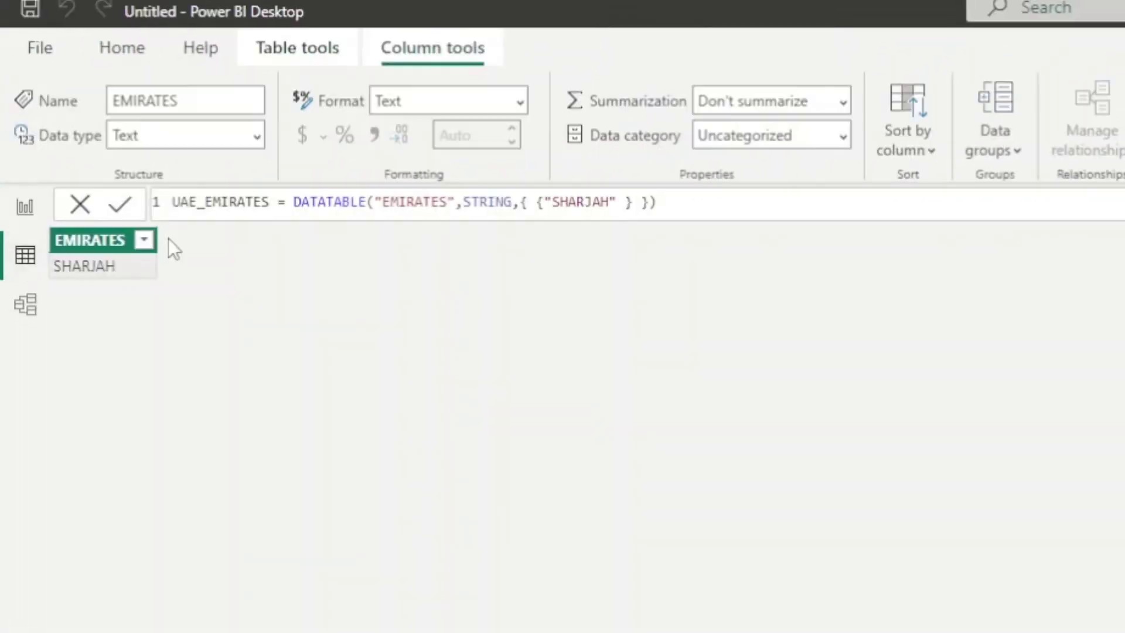
click(253, 201)
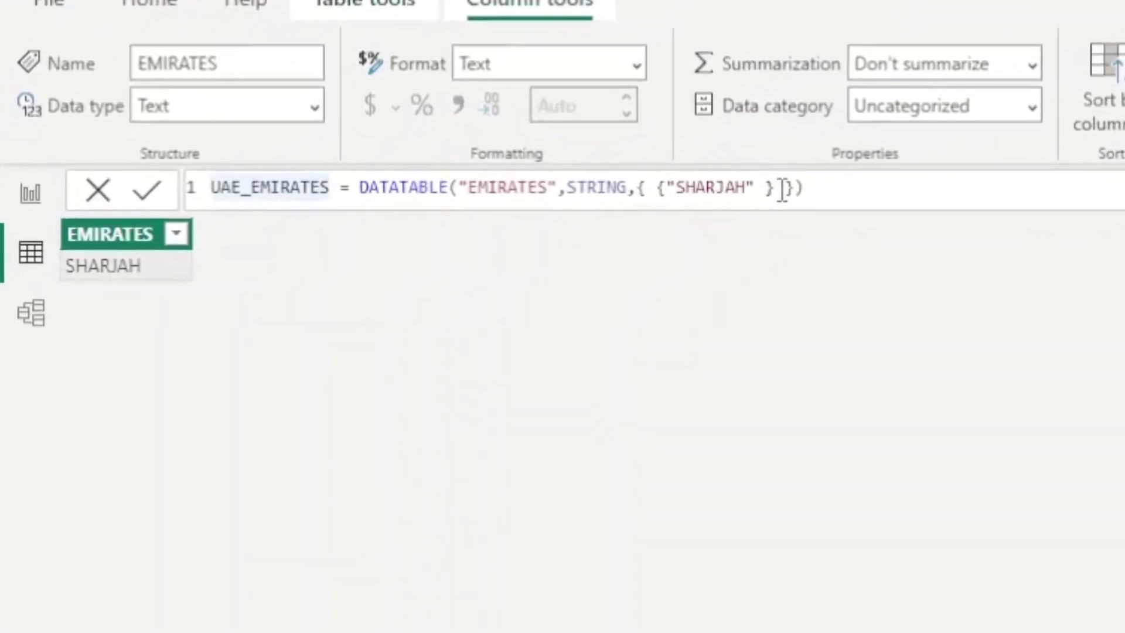
click(649, 199)
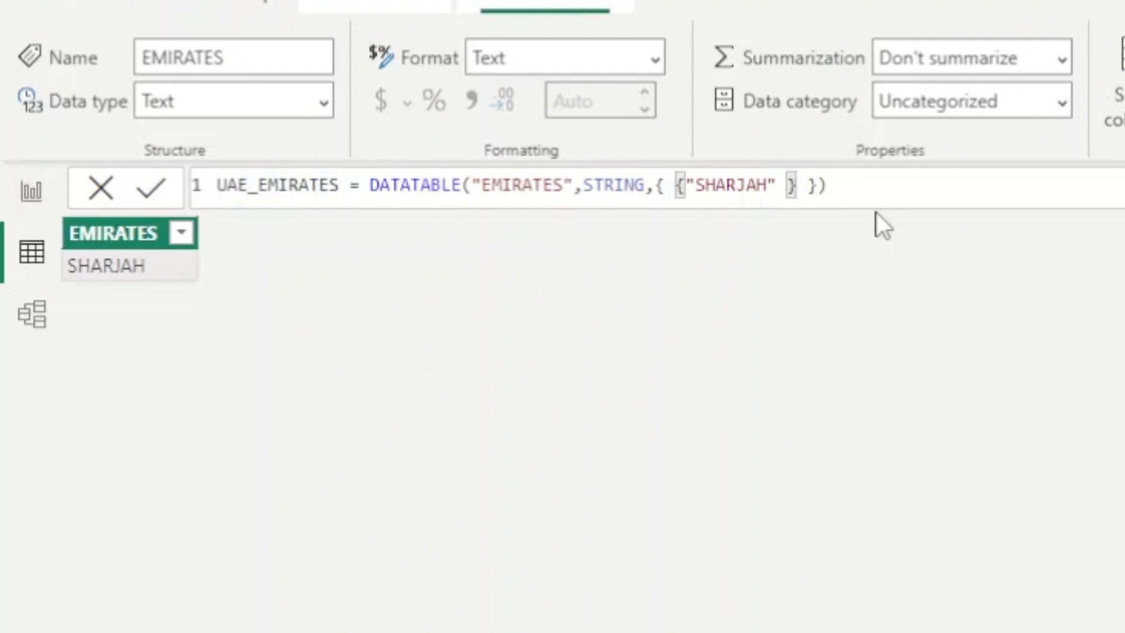
text(,{ )
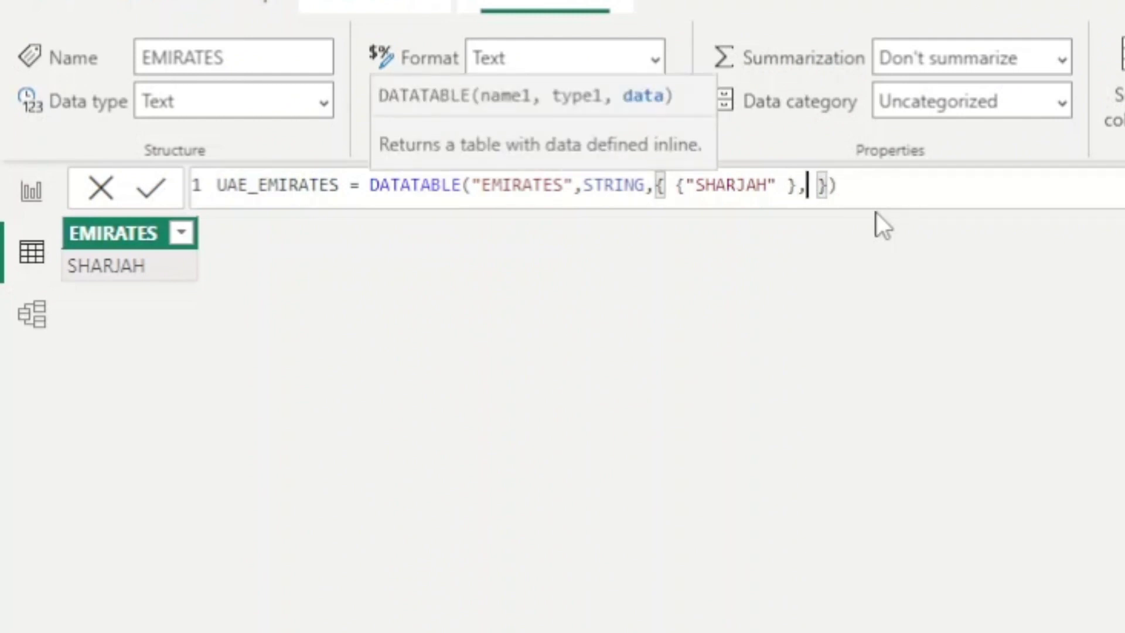
text({)
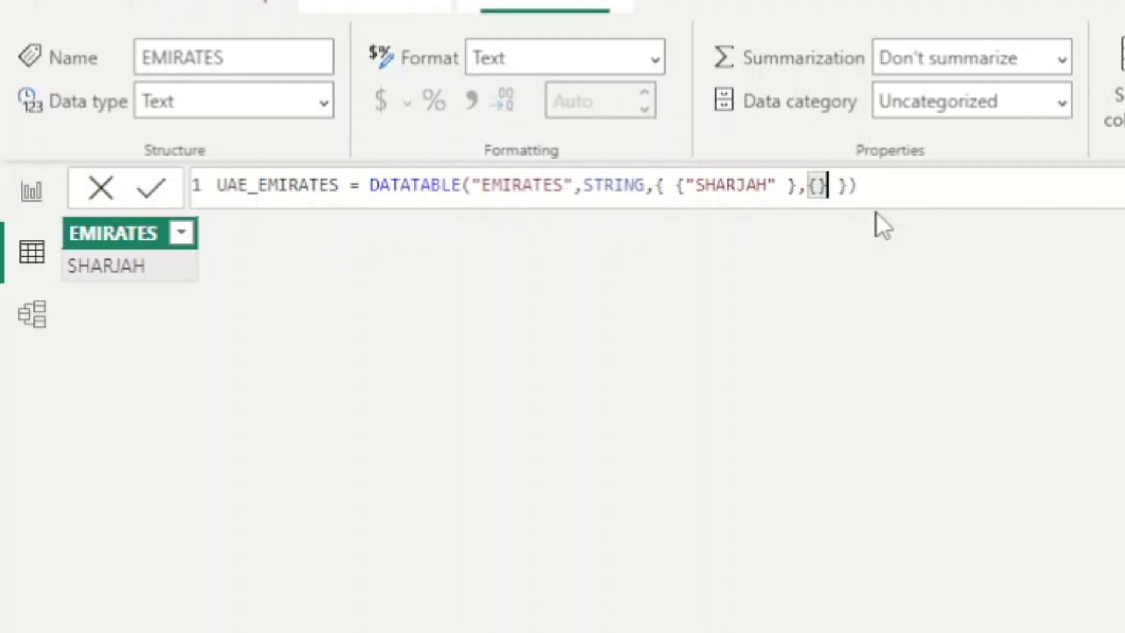
text("SHARJAH" },{"DUBAI")
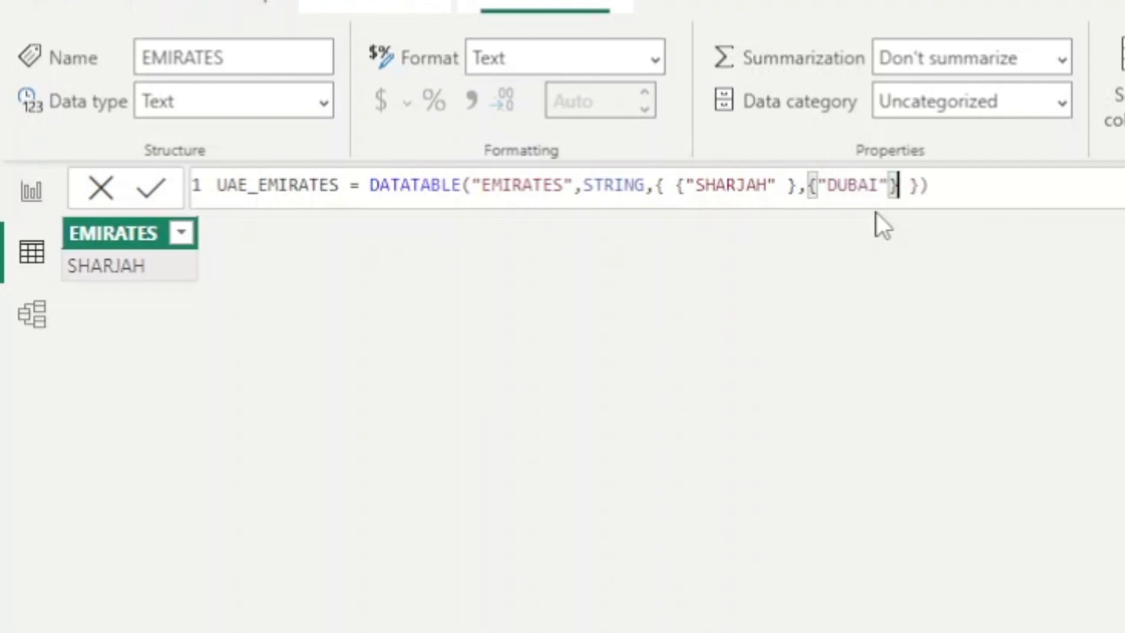
text(},)
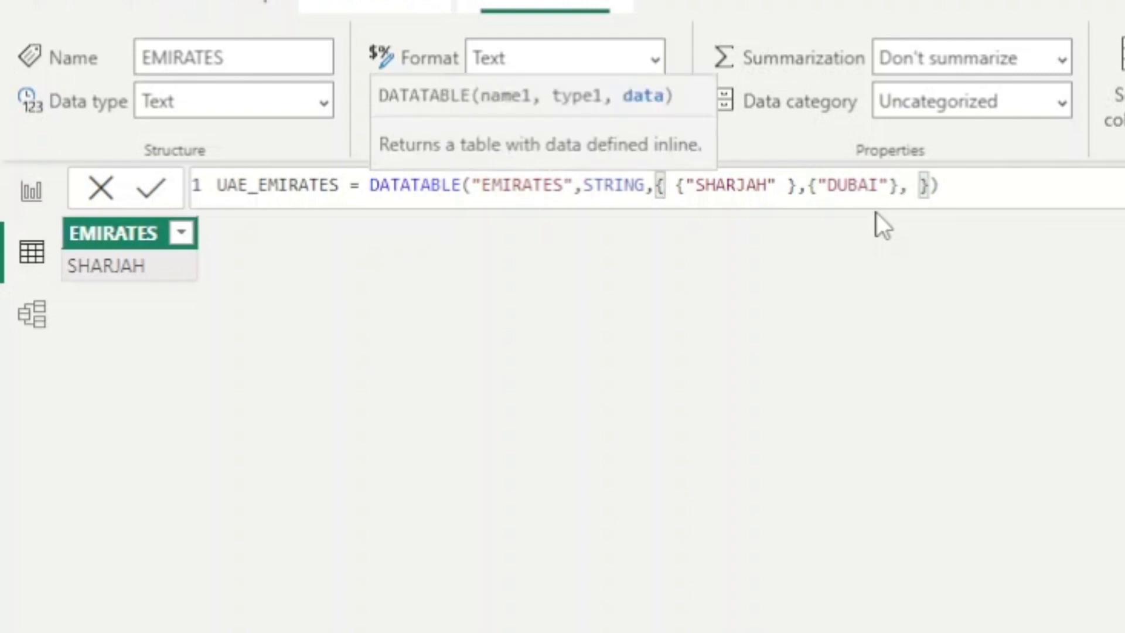
text({)
text(ABU DHABI)
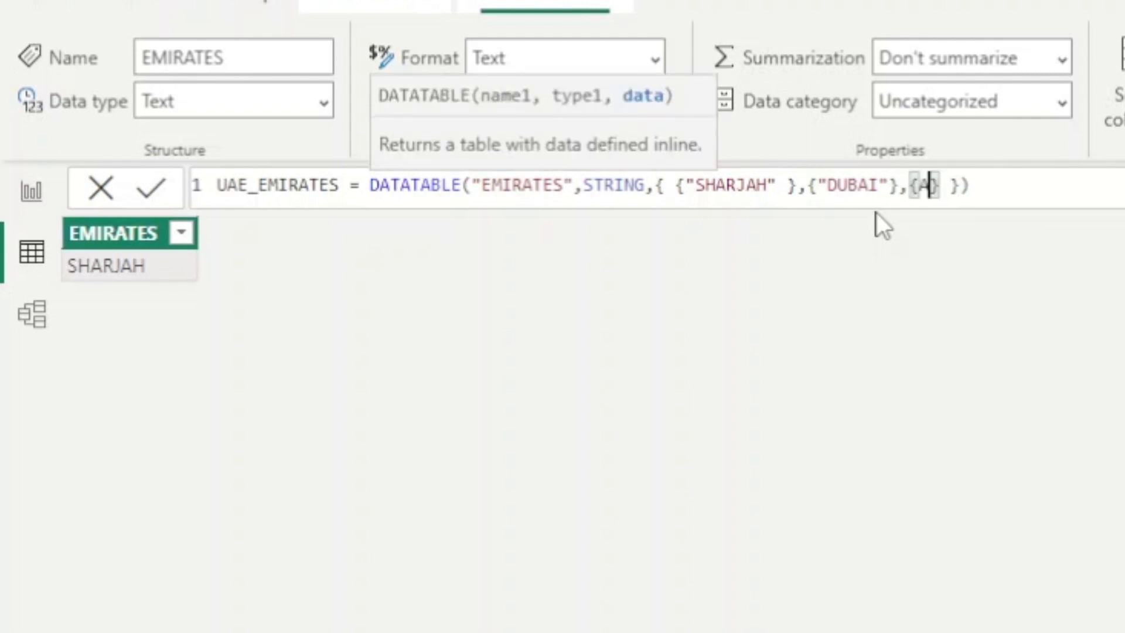
key(Left)
key(Left)
key(Left)
key(Left)
key(Left)
key(Left)
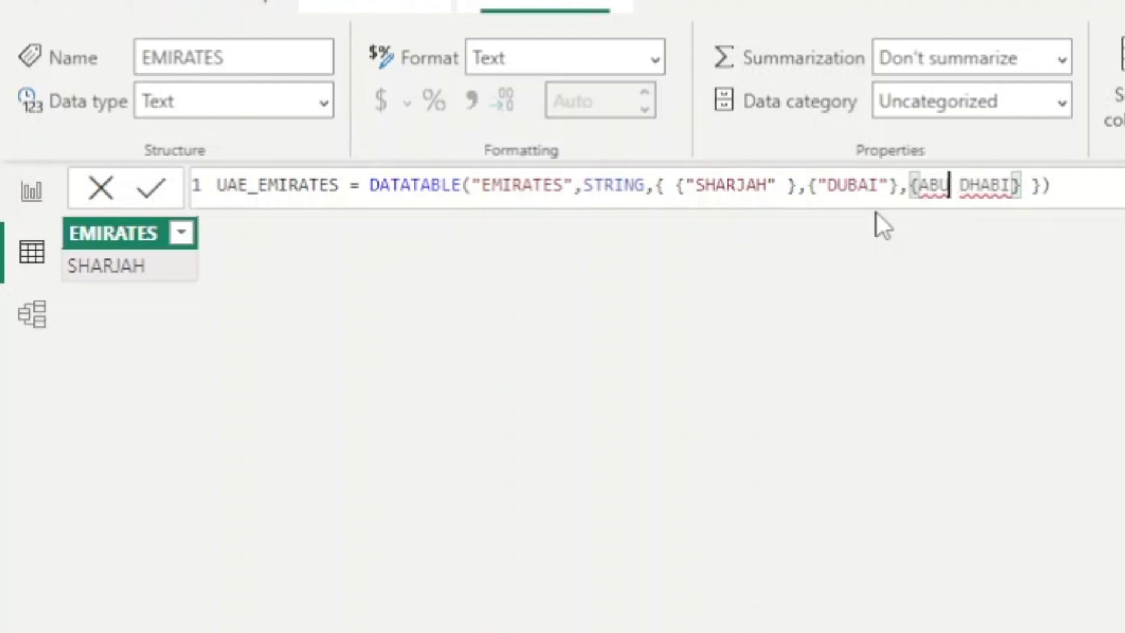
text(")
key(Right)
key(Right)
key(Right)
key(Right)
key(Right)
key(Right)
key(Right)
key(Right)
key(Right)
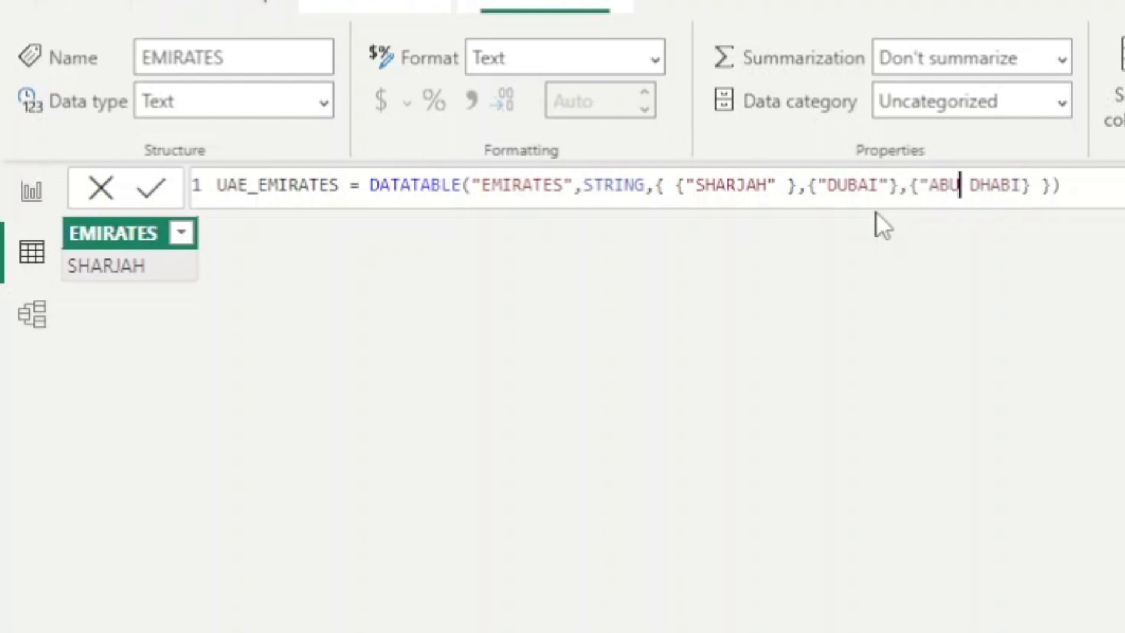
text(")
key(Return)
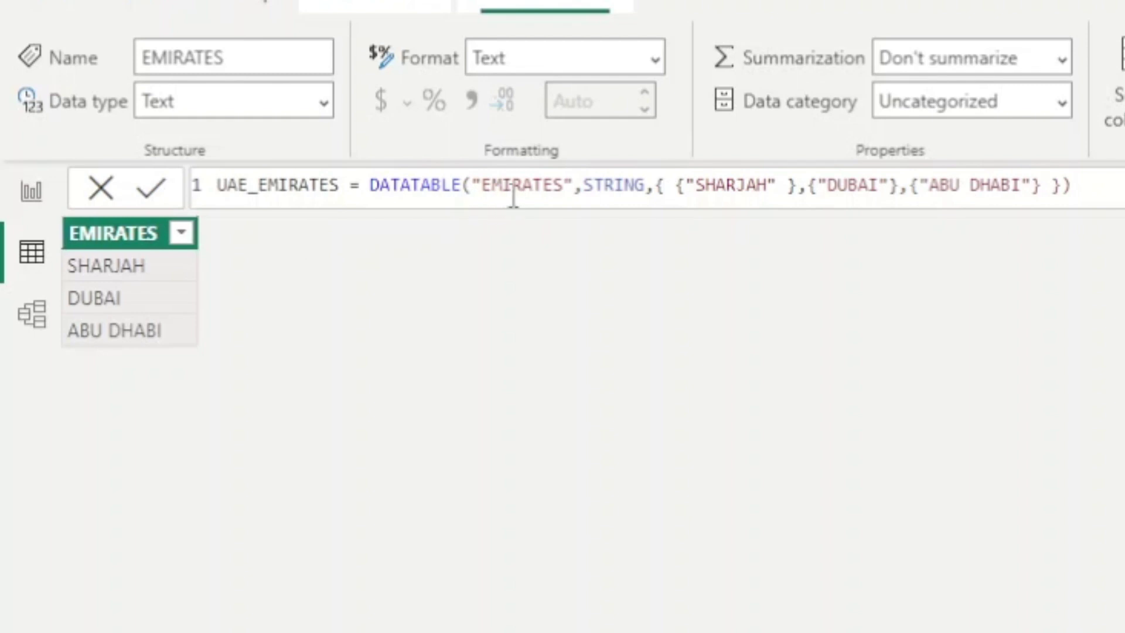
- Switch to Model view to see the UAE_EMIRATES table with its EMIRATES field
click(1088, 193)
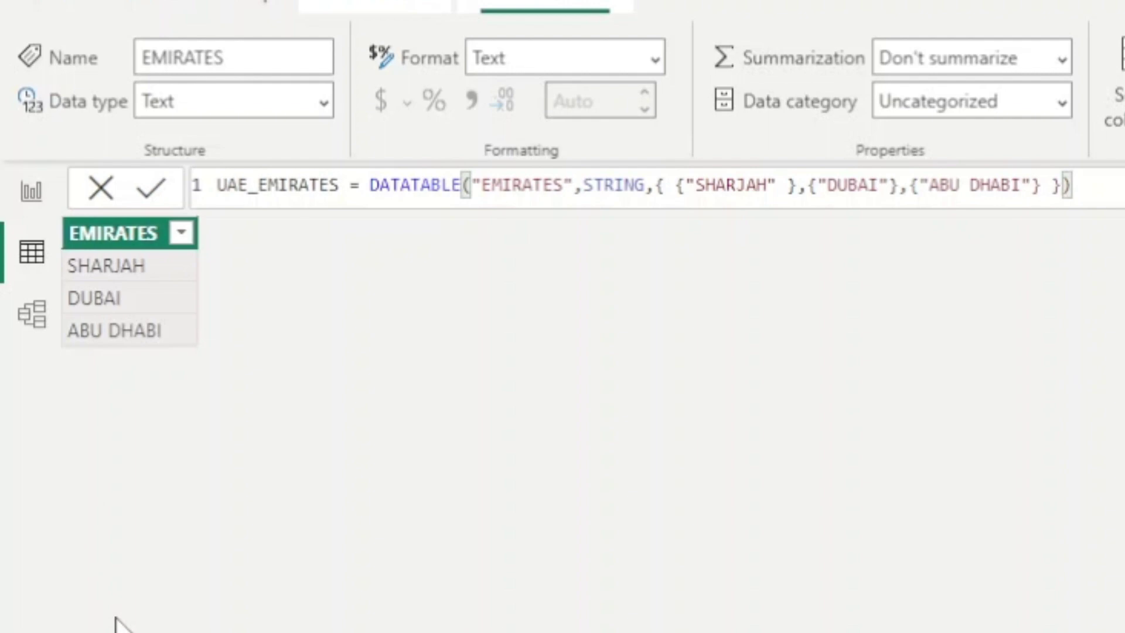
click(40, 326)
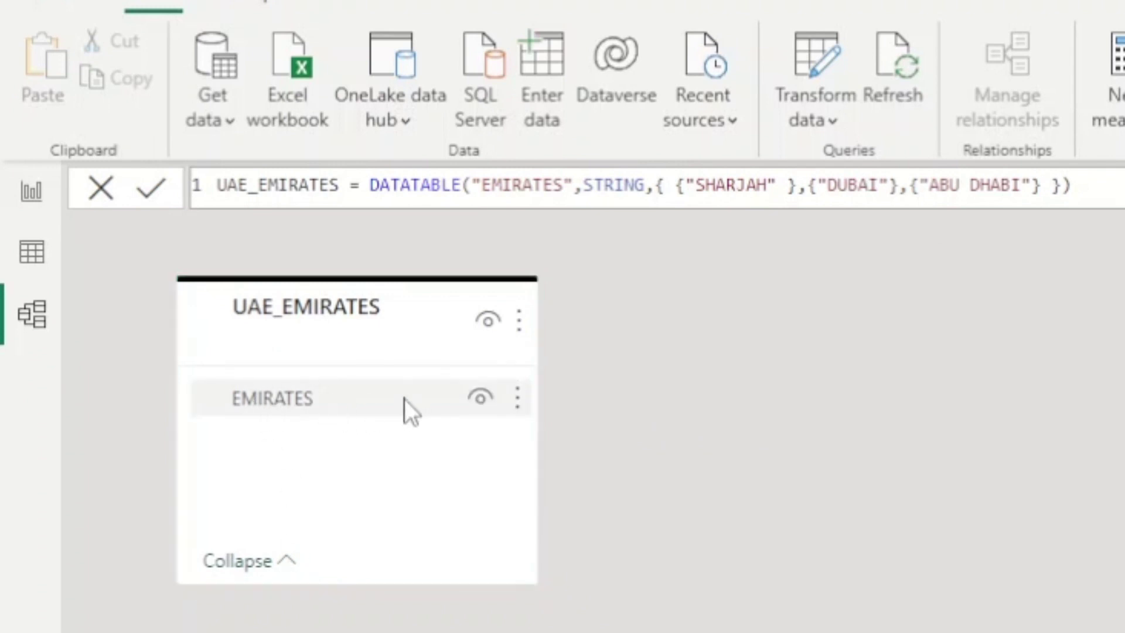
- Append AJMAN, UMM AL QUWAI, RAS AL KHAIMAH and FUJAIRAH as rows and commit the formula
click(32, 252)
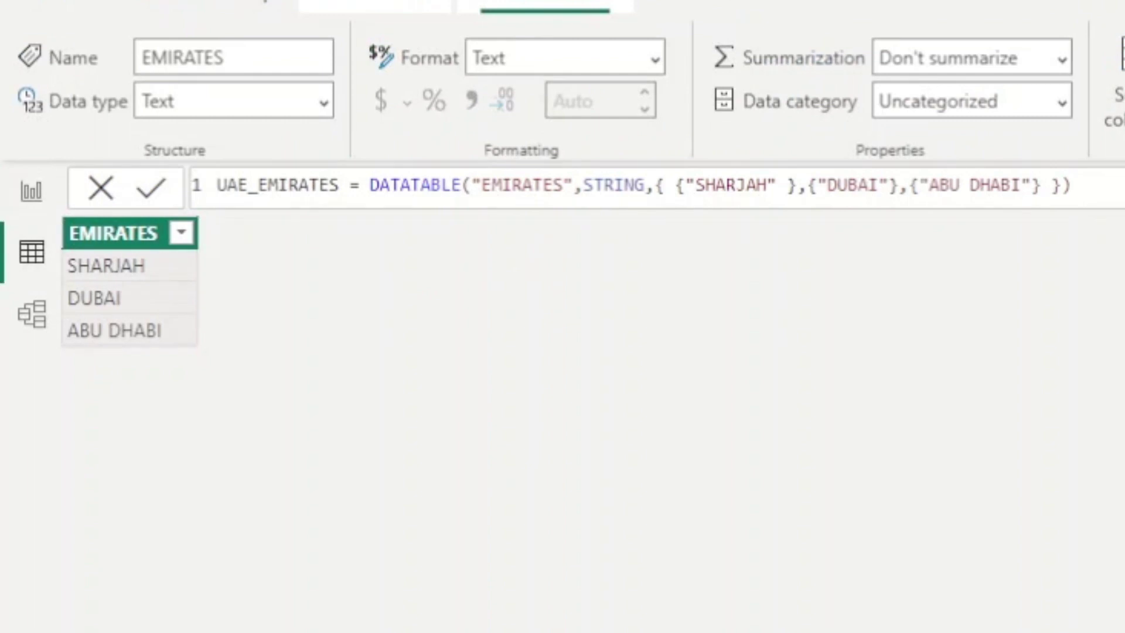
text(, {},{},{})
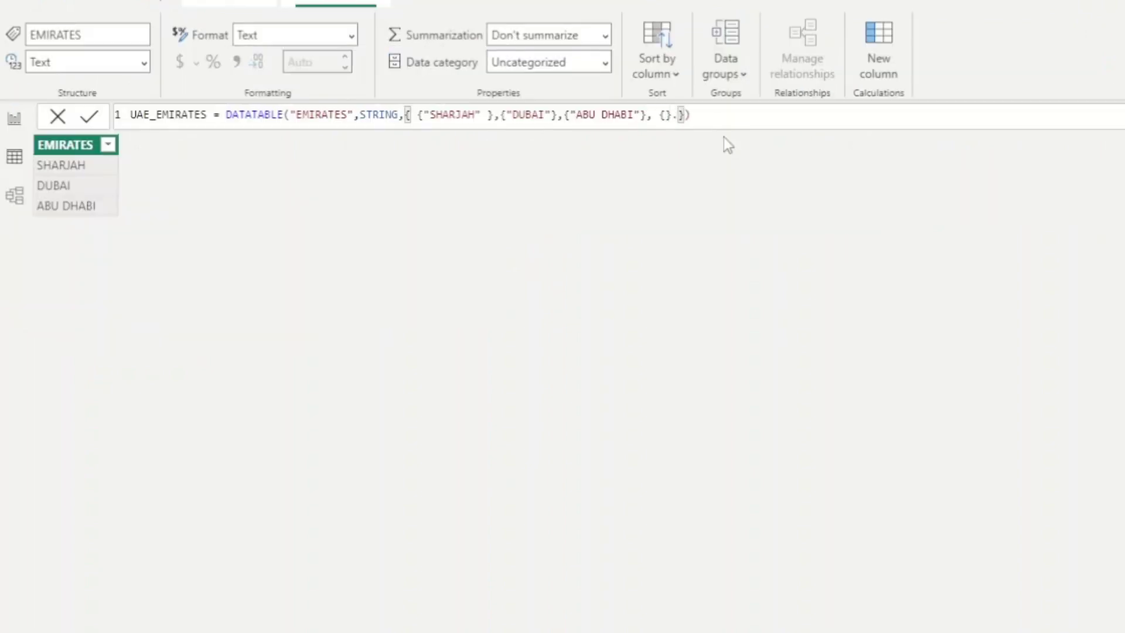
click(1084, 187)
text("AJMAN")
key(Right)
key(Right)
key(Right)
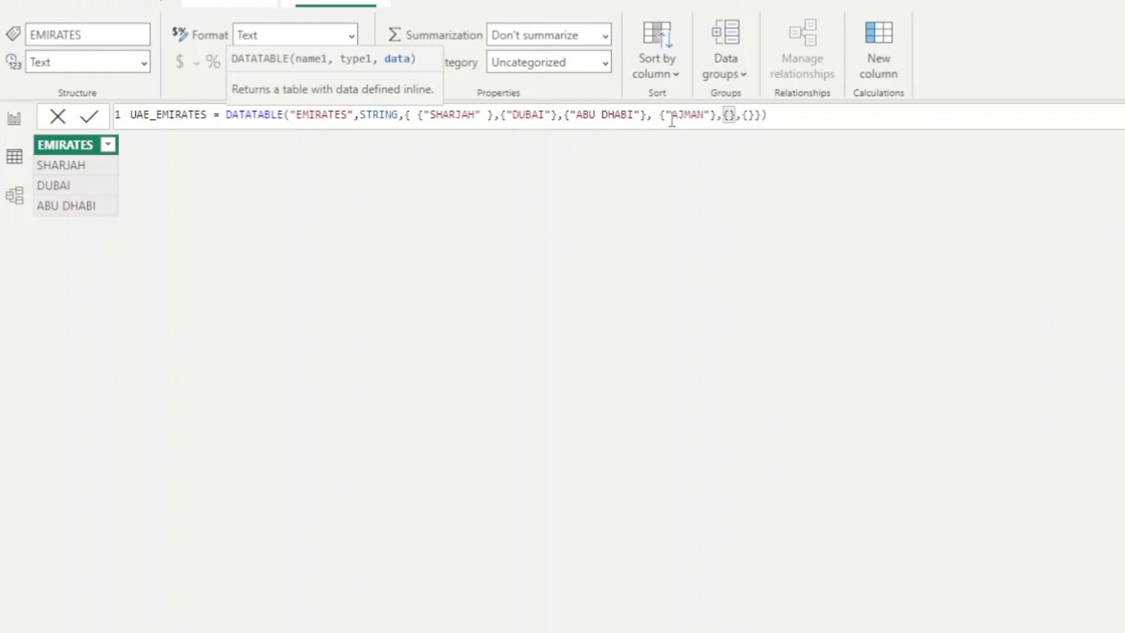
text("UMM AL QUWAI")
key(Right)
key(Right)
key(Right)
text("RAS AL KHAIMAH"},{)
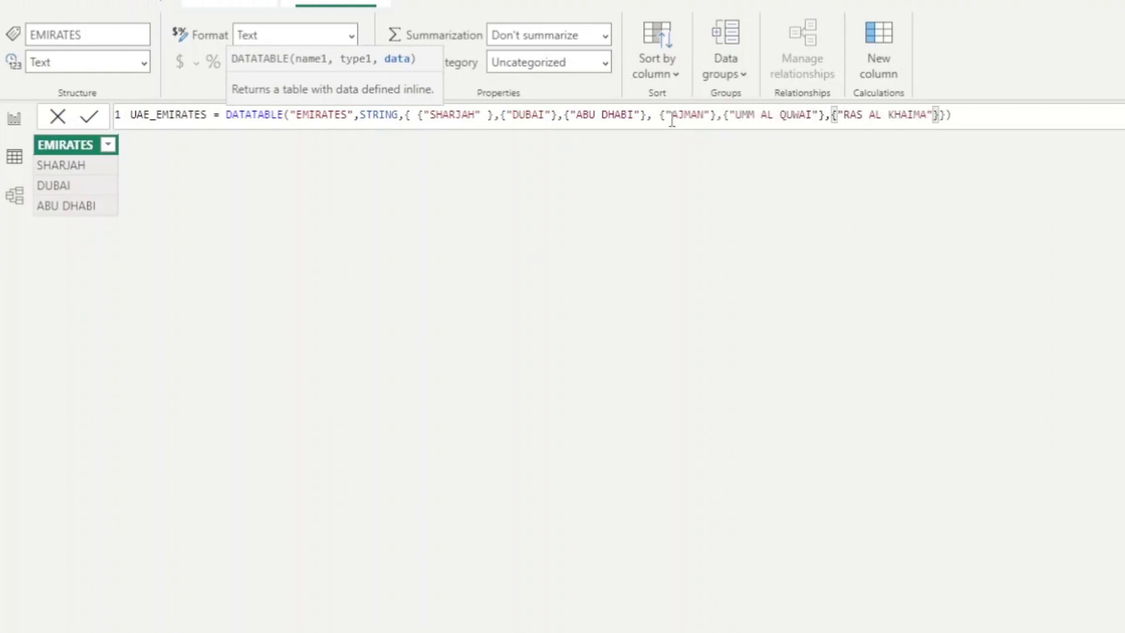
text("FUJAIRAH")
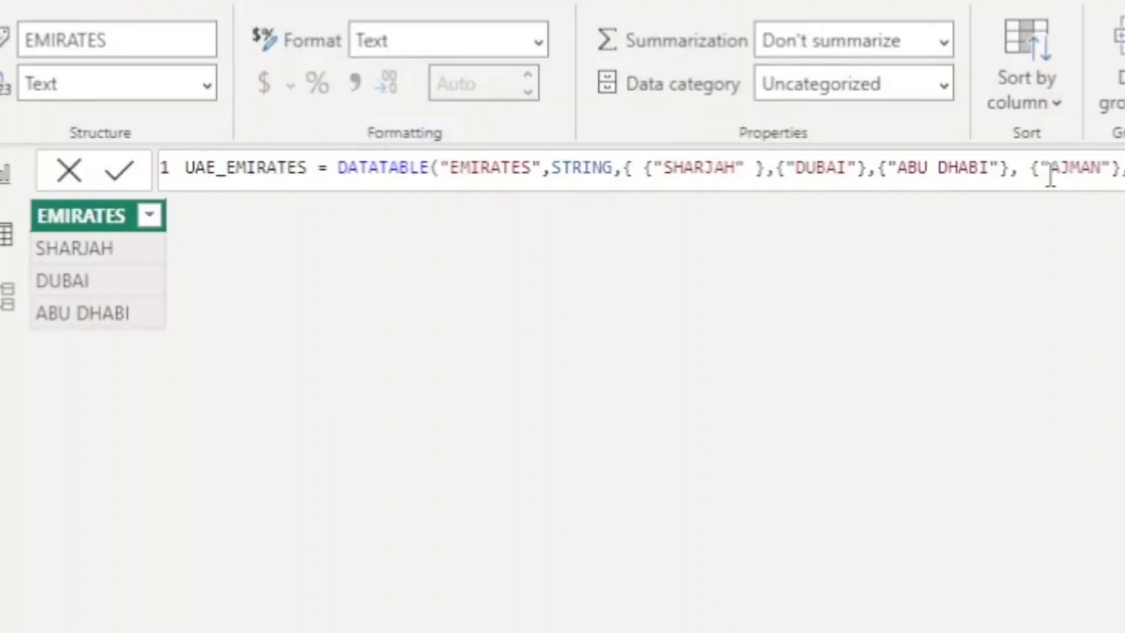
key(Return)
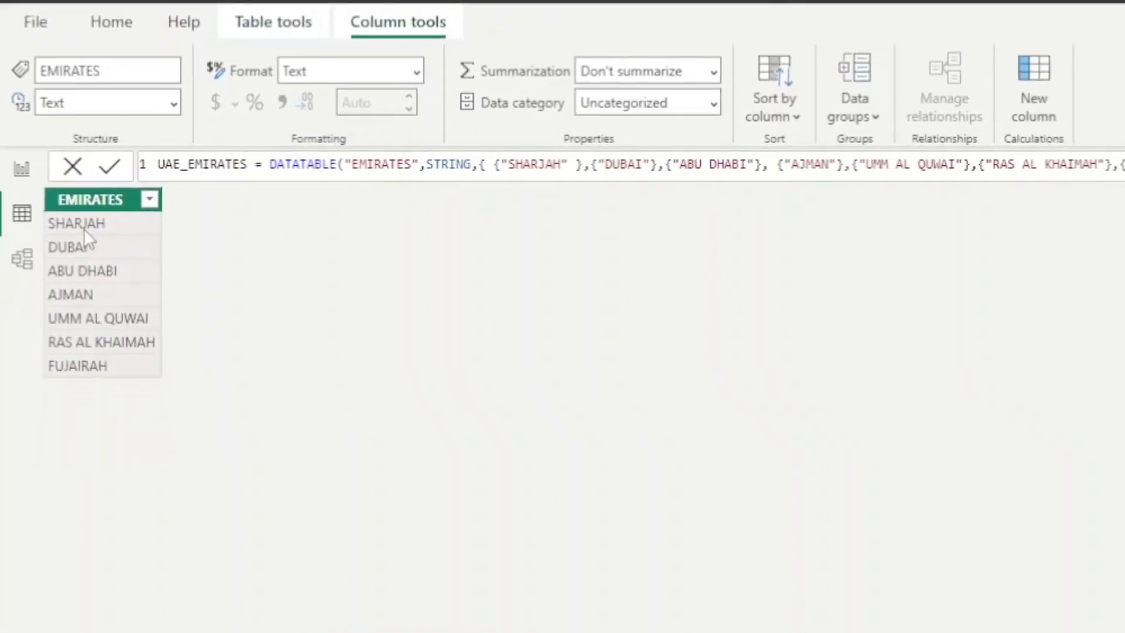
- Return to the report page and shrink the EMIRATES table visual from its bottom and right edges
click(21, 168)
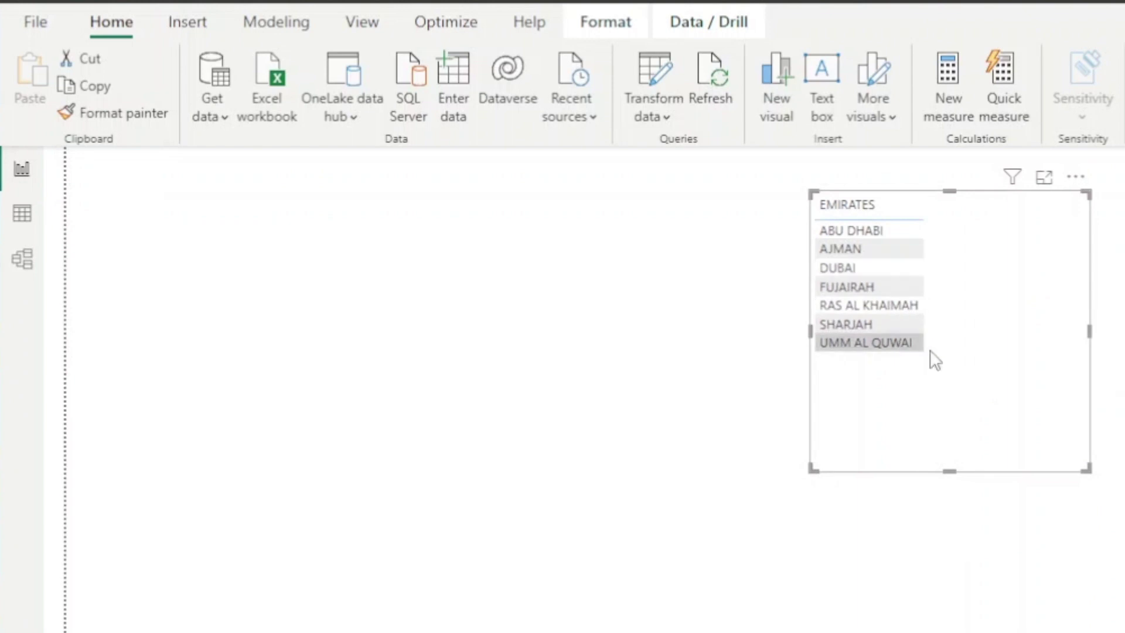
drag(949, 470, 940, 373)
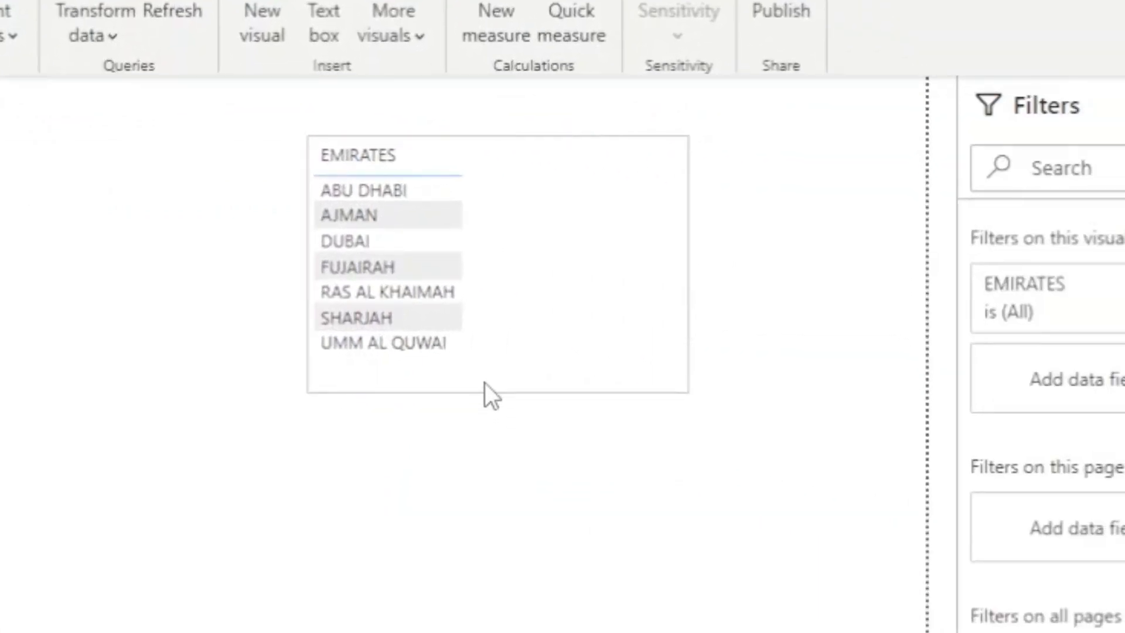
drag(484, 382, 486, 368)
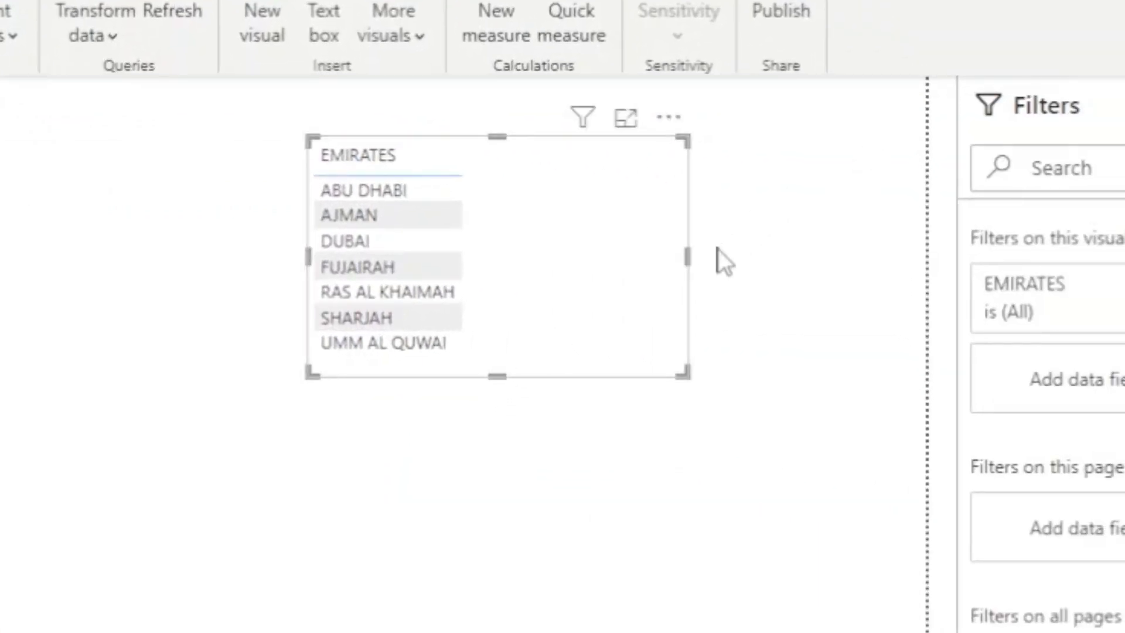
drag(689, 253, 494, 270)
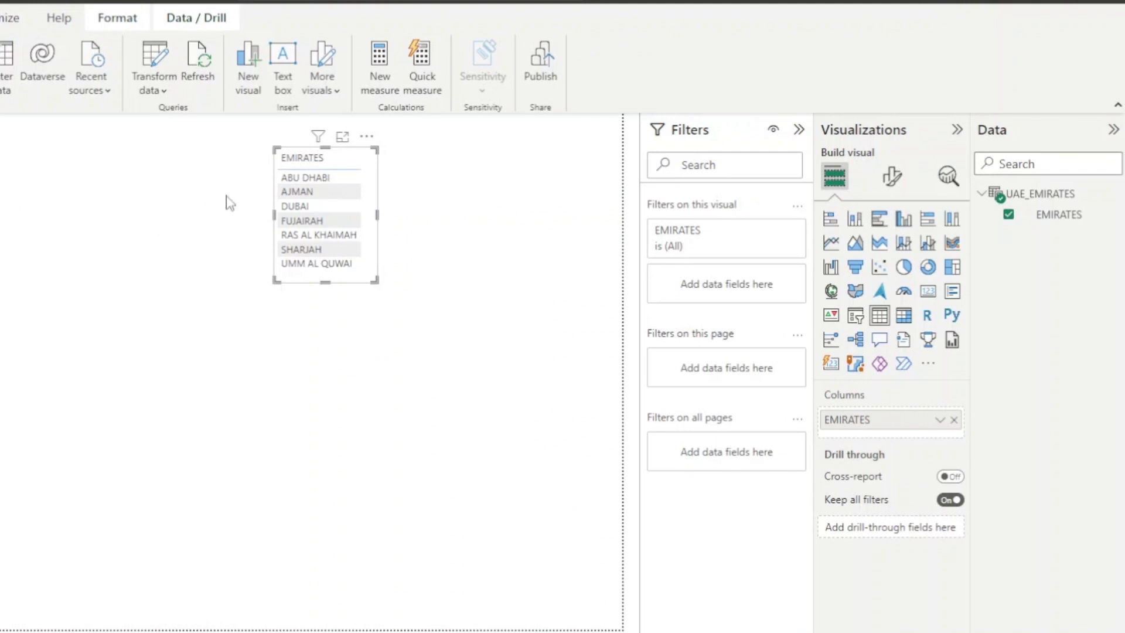
- Insert an "SNO" INTEGER column before EMIRATES and number the emirate rows 1 to 7
click(1023, 194)
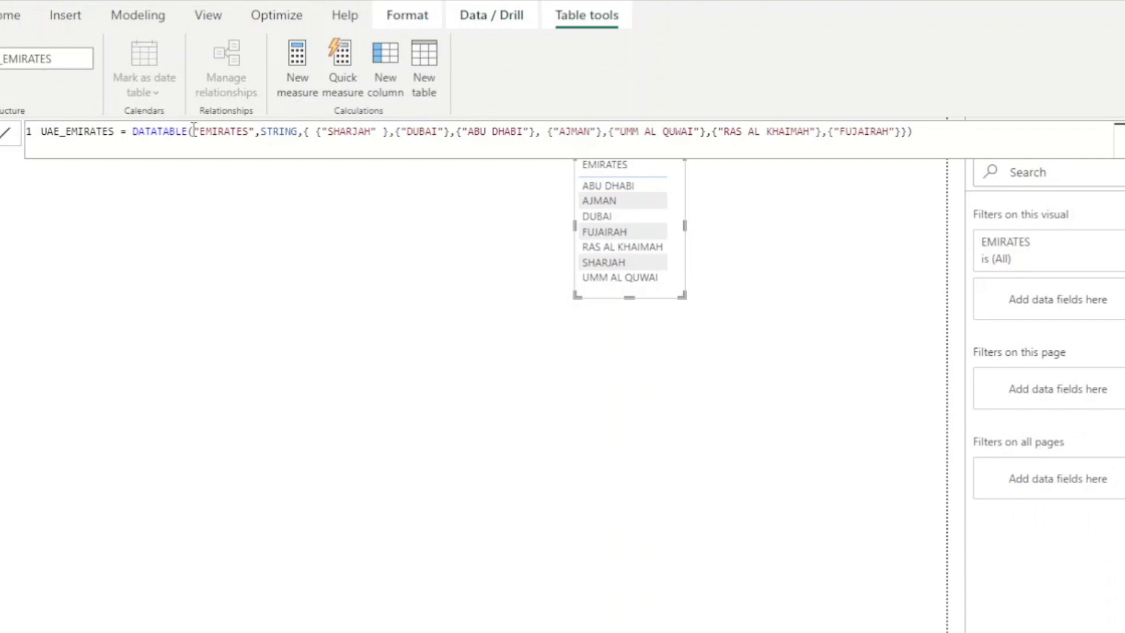
click(193, 130)
text("SNO)
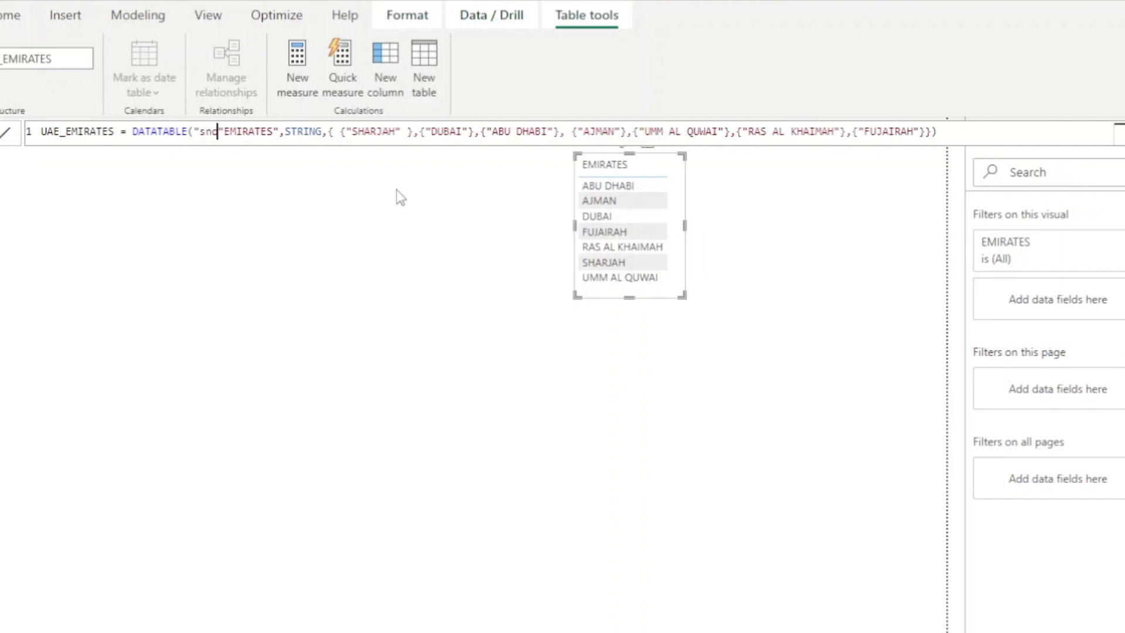
text(",)
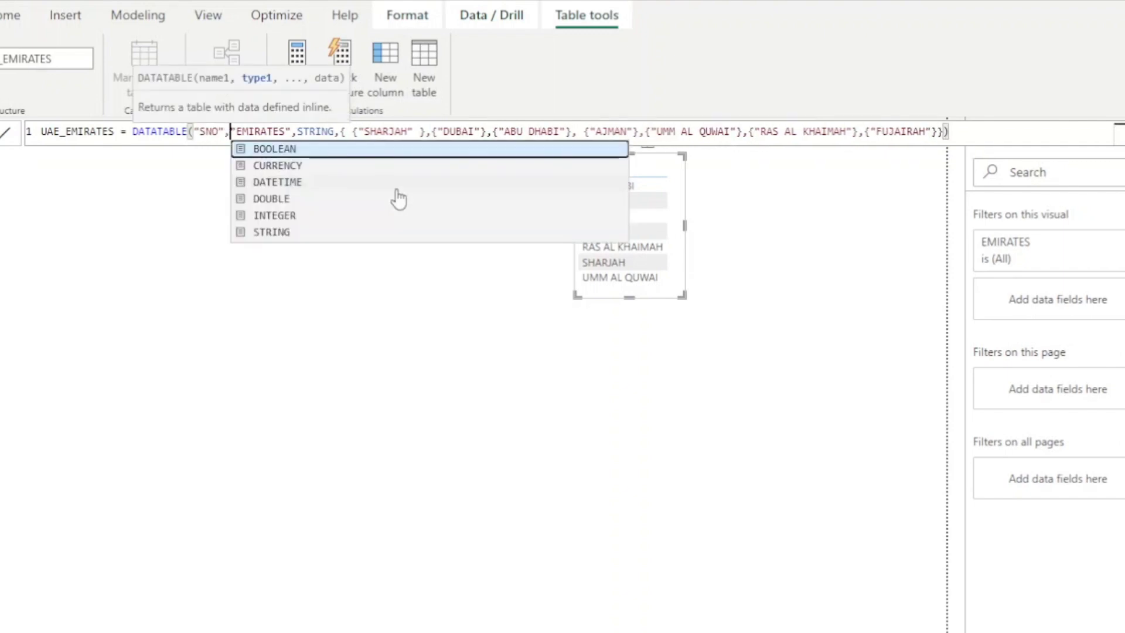
text(in)
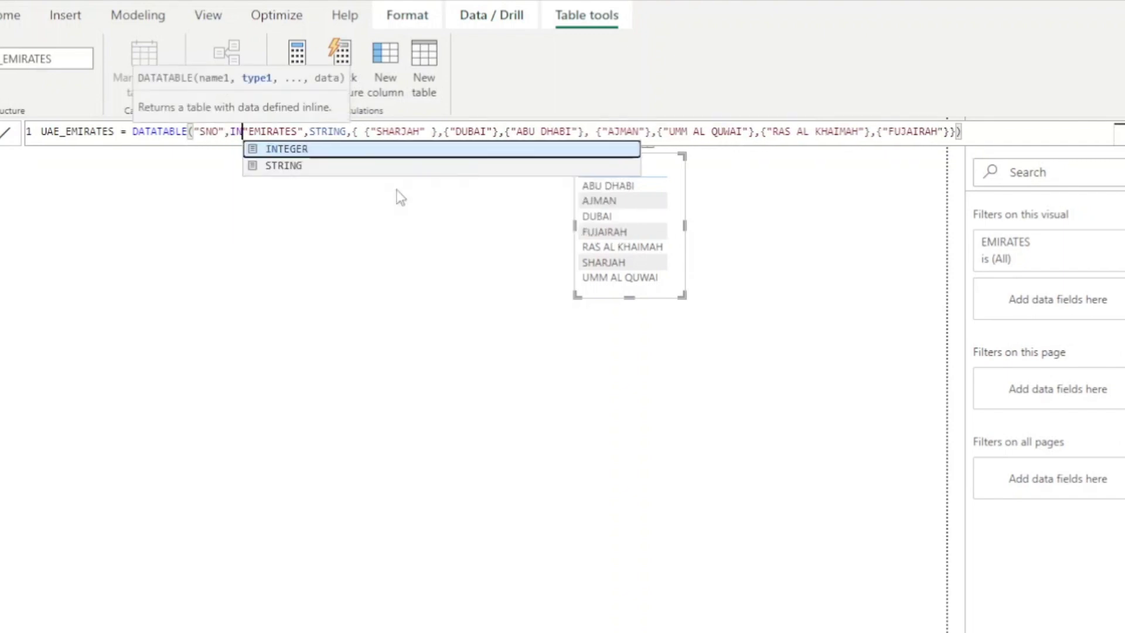
key(Tab)
text(,)
key(Return)
click(405, 134)
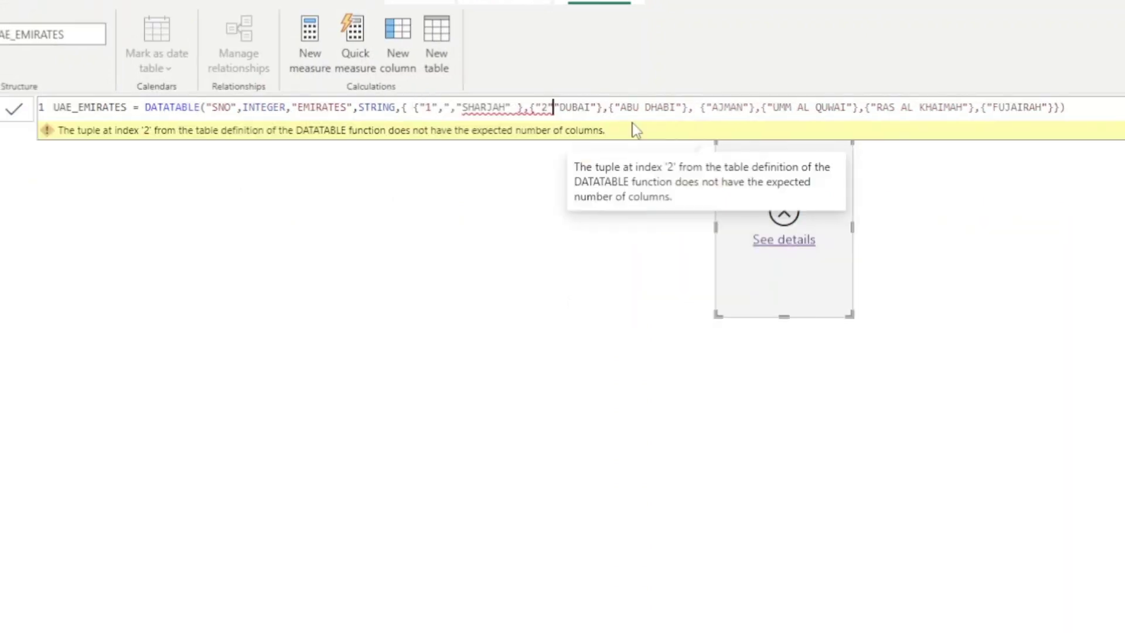
text(,"3","4",)
key(Return)
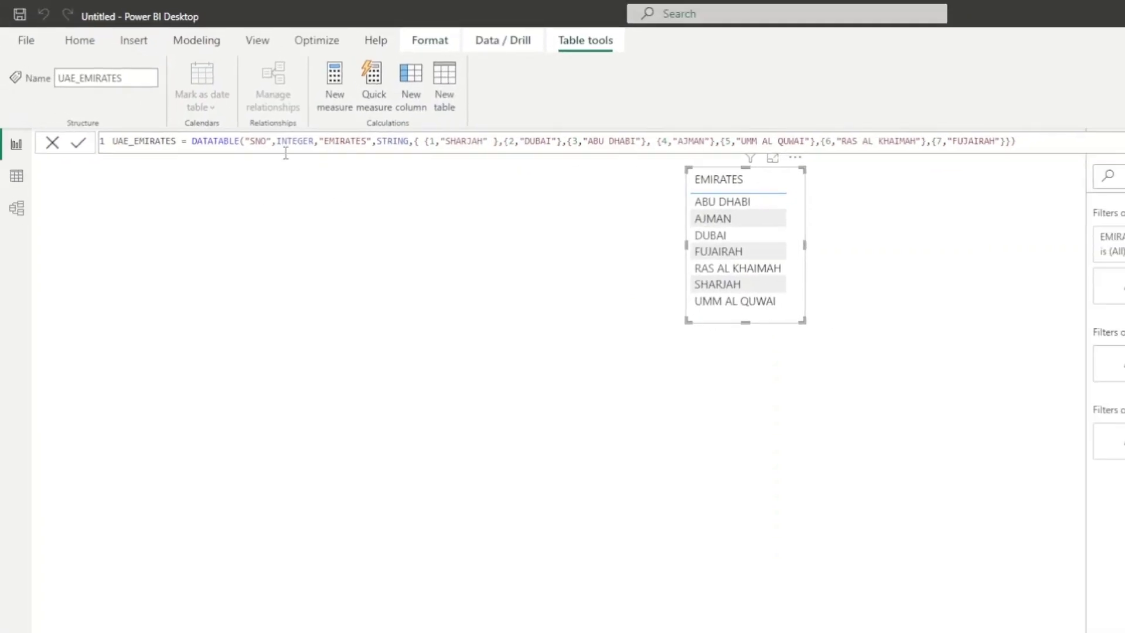
- In Table view, try SNO descending and alphabetical EMIRATES sorts, finishing with SNO ascending 1 to 7
click(16, 176)
click(136, 182)
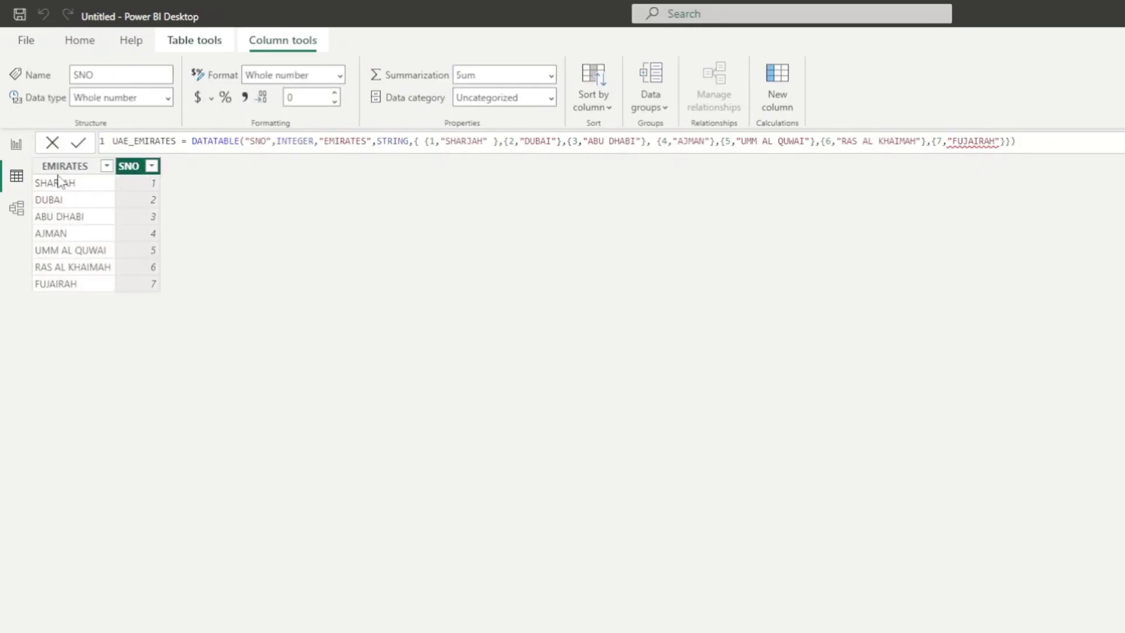
click(71, 182)
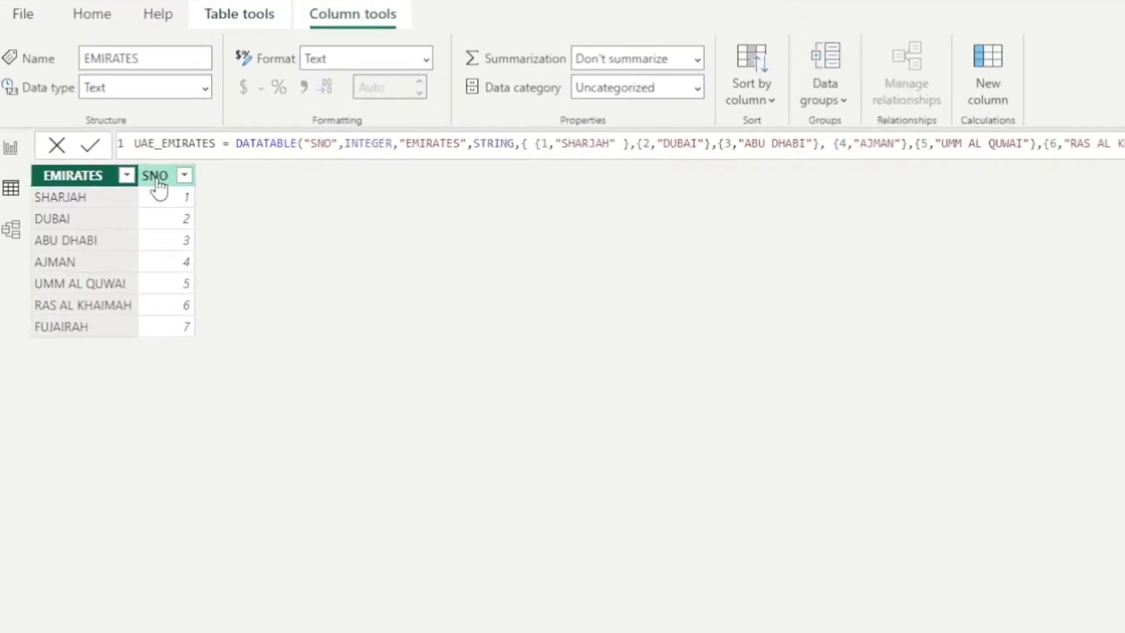
click(138, 167)
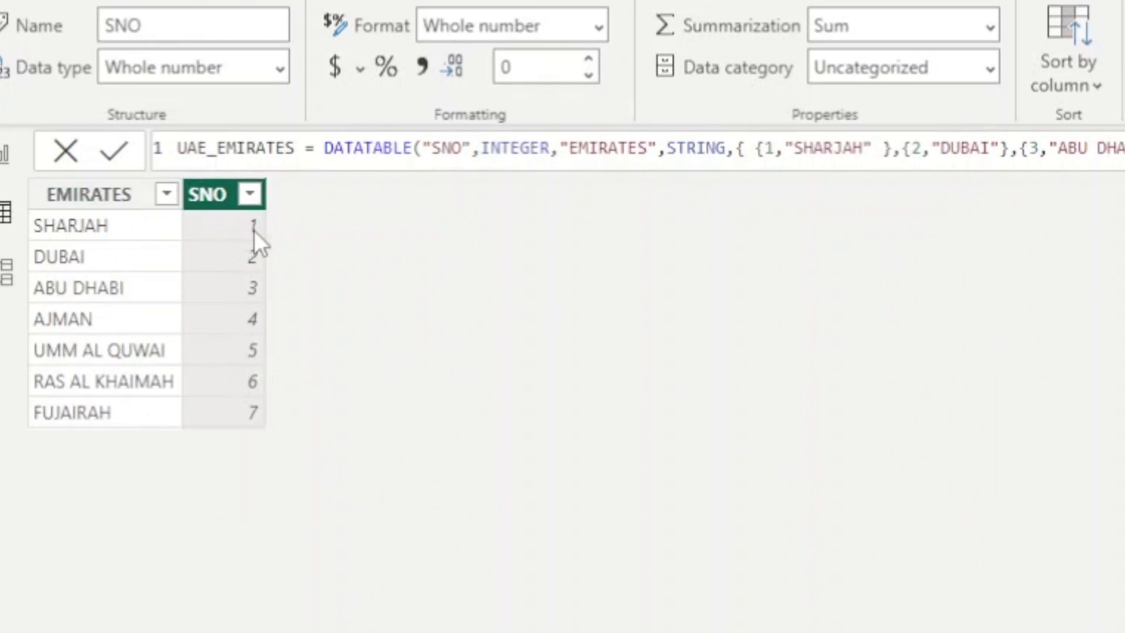
click(249, 194)
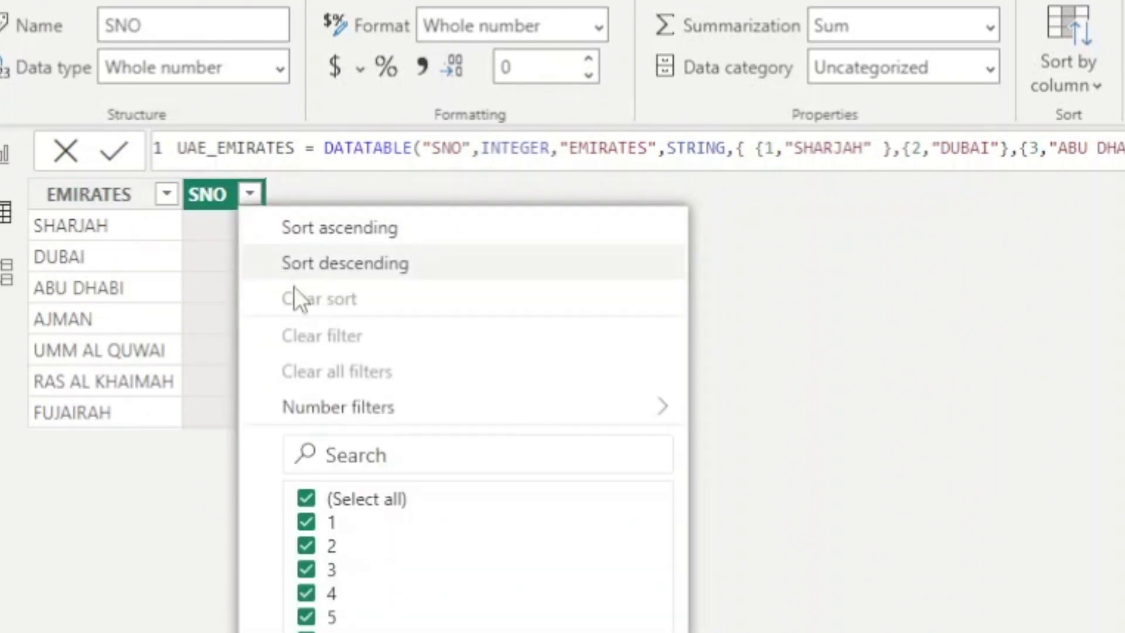
click(354, 231)
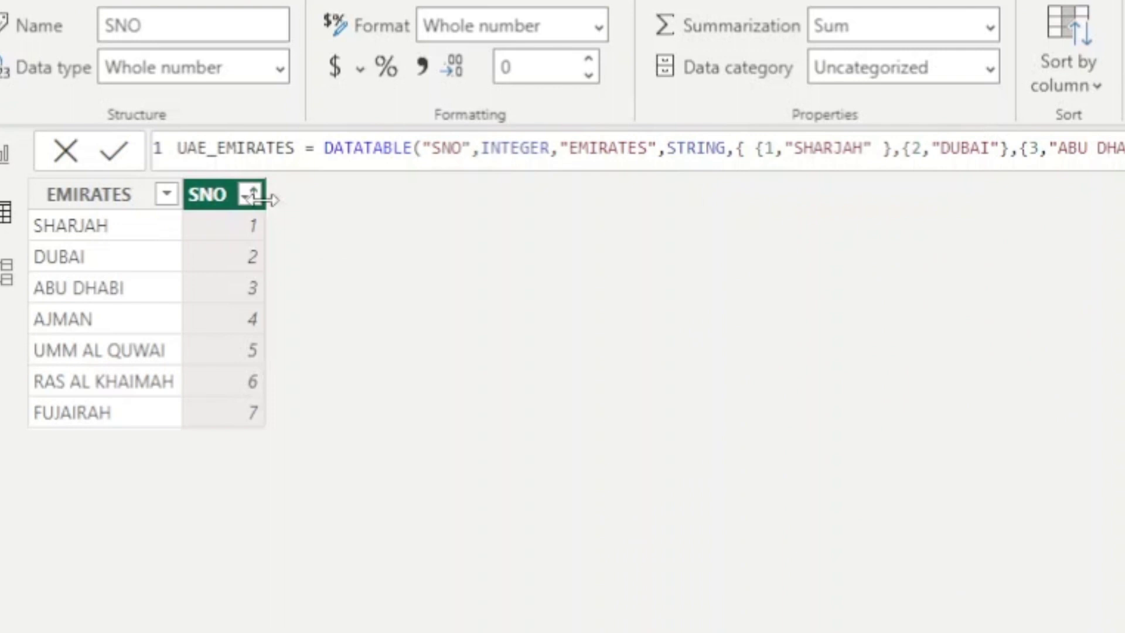
click(253, 196)
click(287, 263)
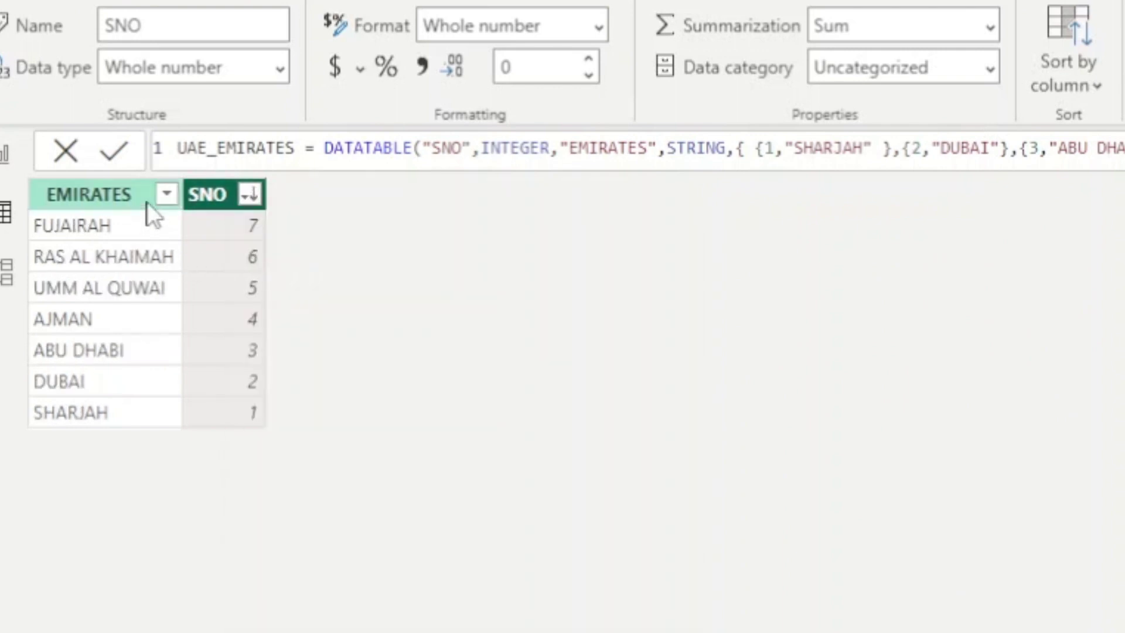
click(166, 196)
click(261, 230)
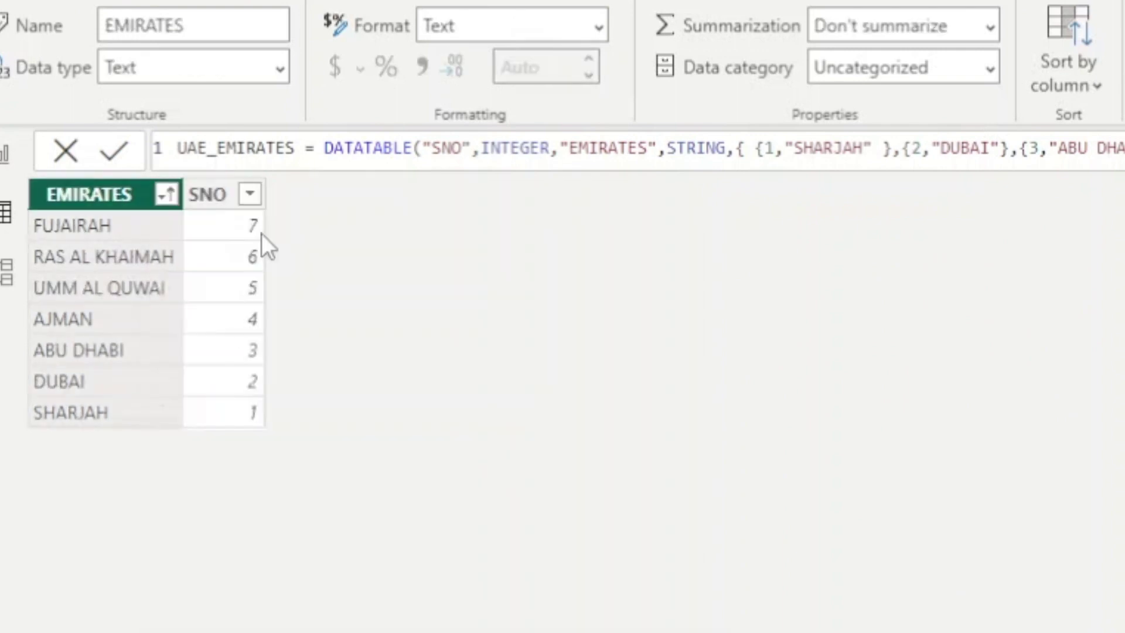
click(250, 195)
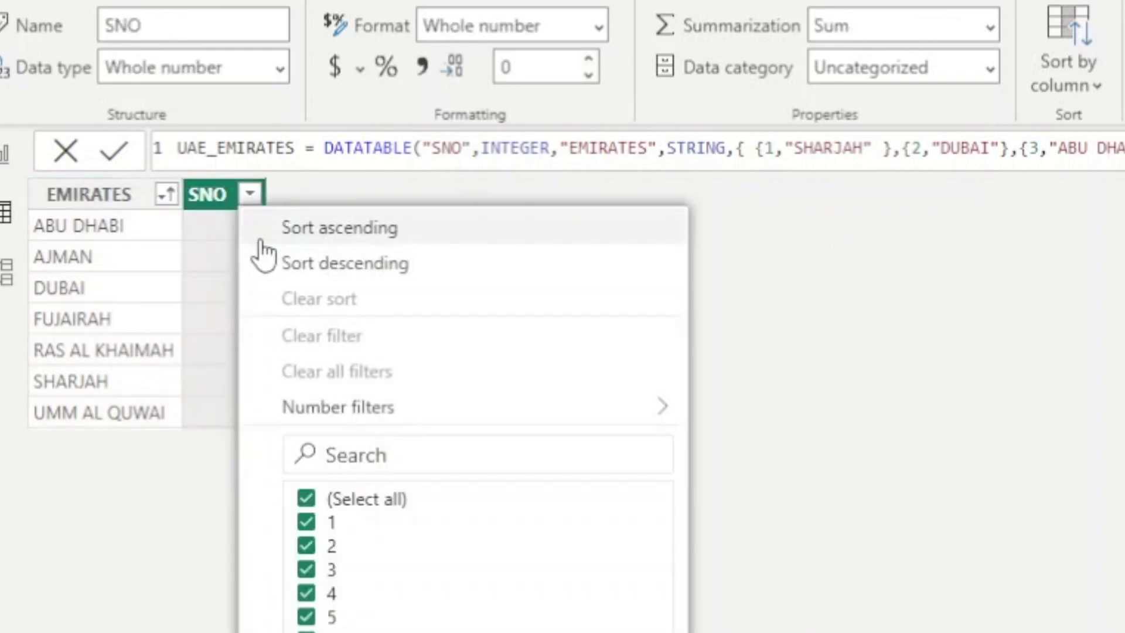
click(319, 234)
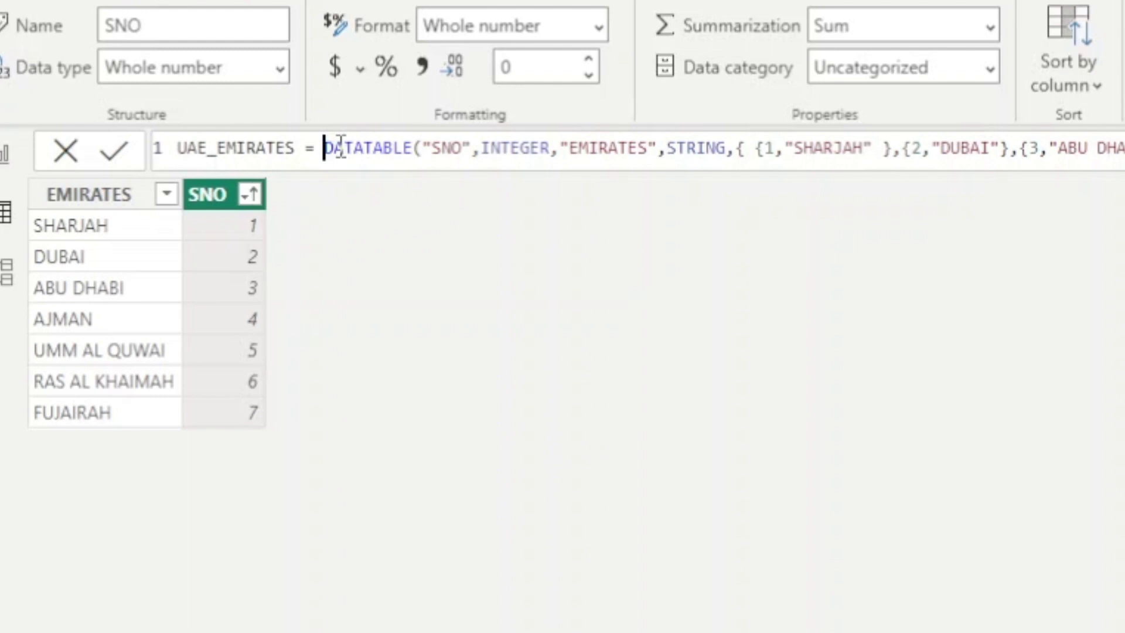
drag(324, 149, 490, 148)
click(421, 148)
click(736, 149)
key(shift+End)
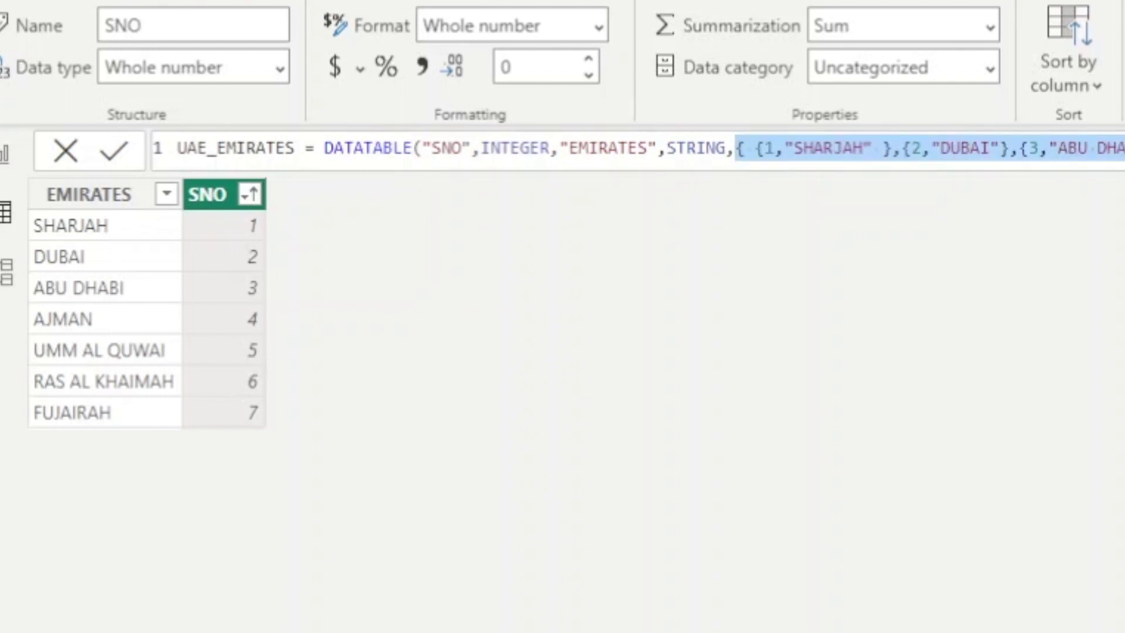